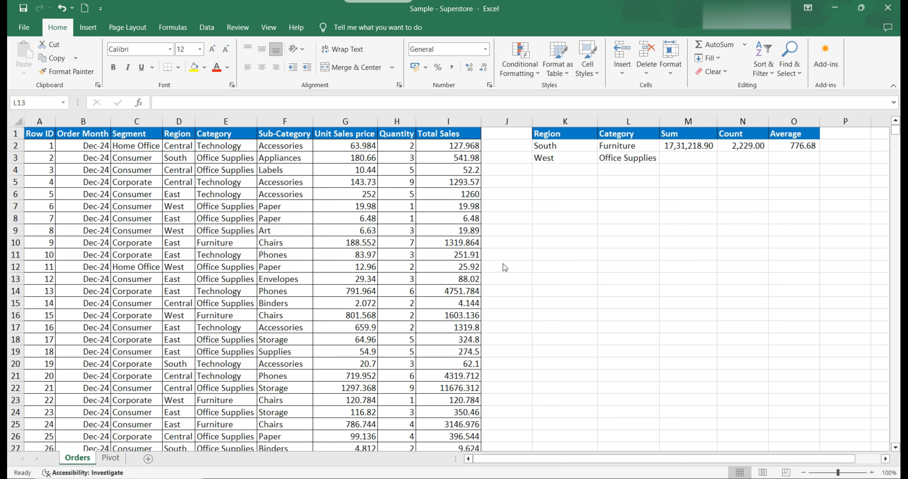
Examine the orders dataset across the columns from Row ID to Total Sales, including the Region values
left_click(503, 265)
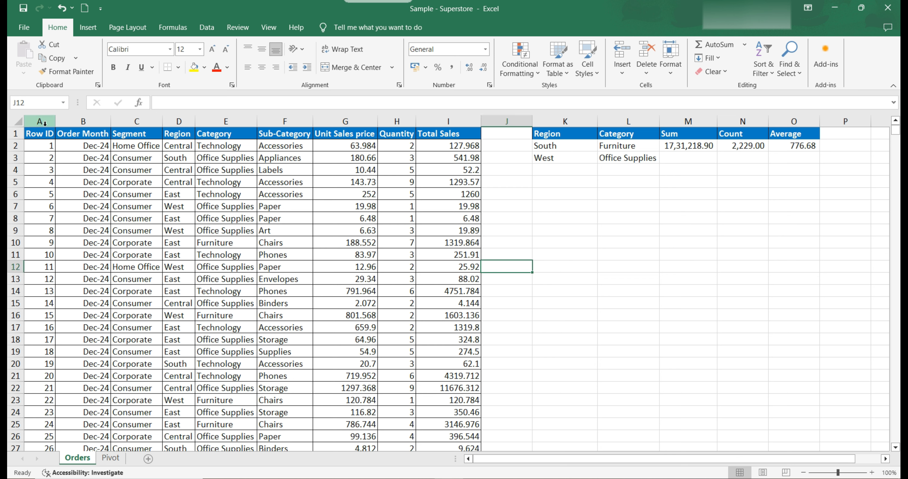
left_click_drag(39, 121, 447, 129)
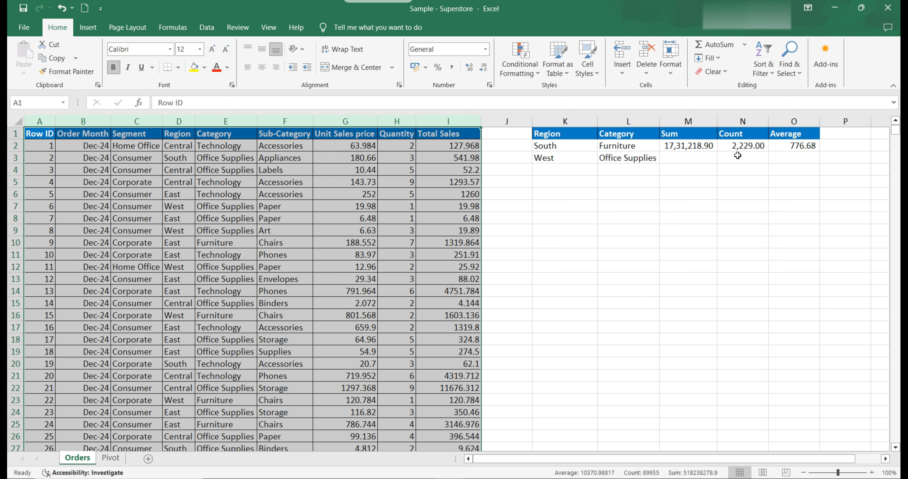
left_click(225, 217)
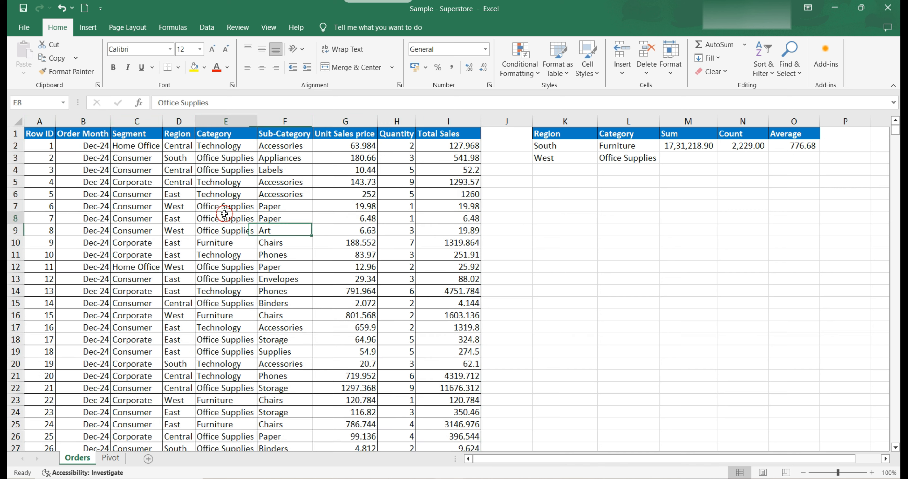
left_click_drag(177, 147, 180, 289)
left_click(285, 227)
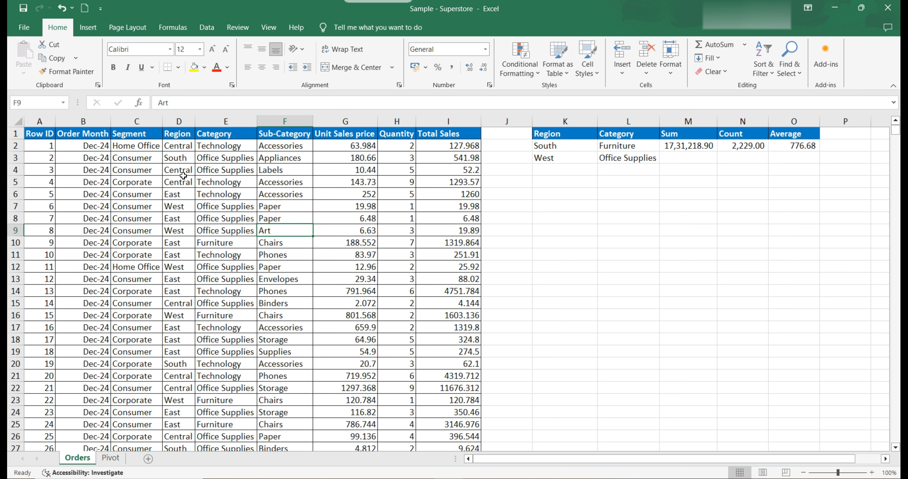
left_click(179, 145)
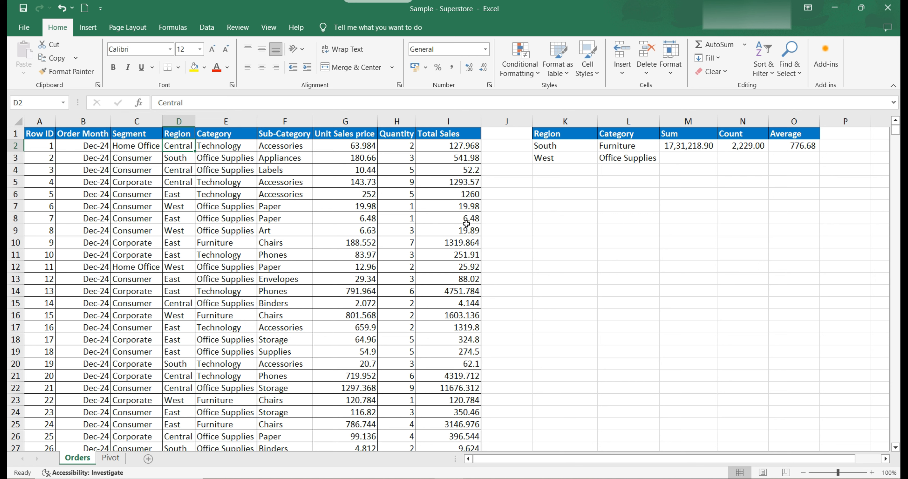
left_click(158, 212)
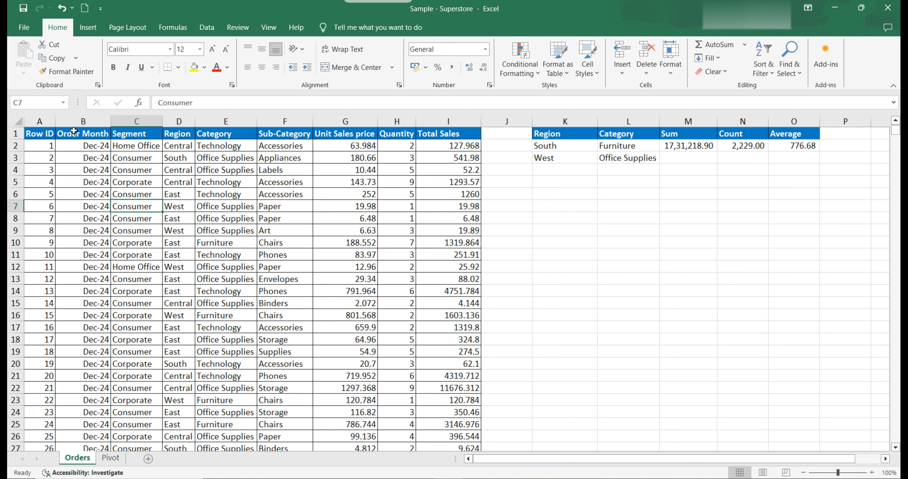
Add filters to the header row from Order Month to Total Sales
left_click_drag(73, 134, 468, 140)
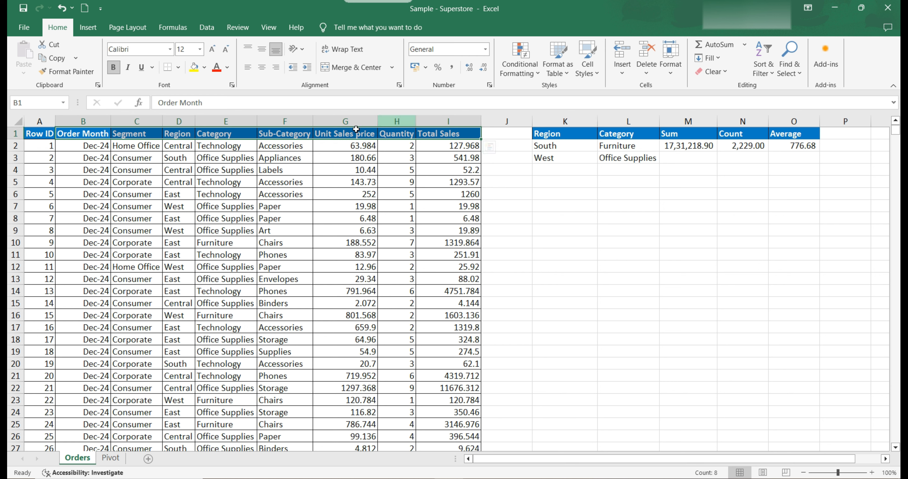
left_click(771, 69)
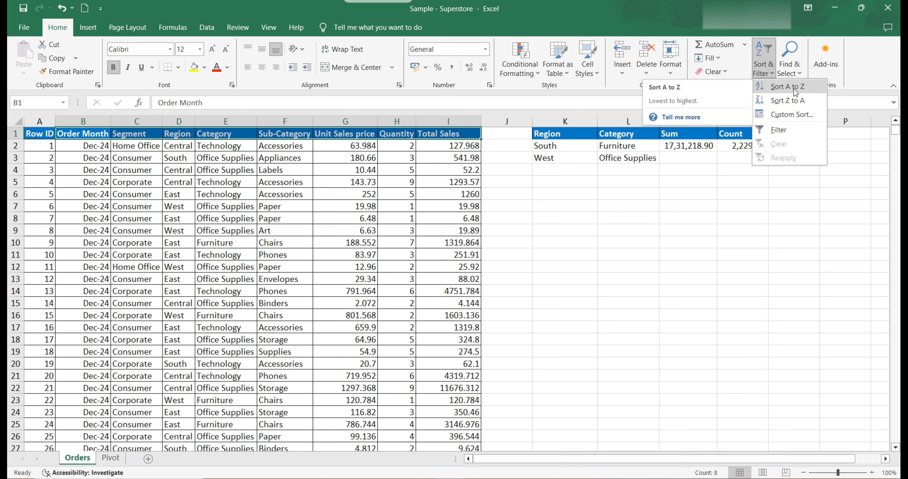
left_click(787, 134)
left_click(396, 158)
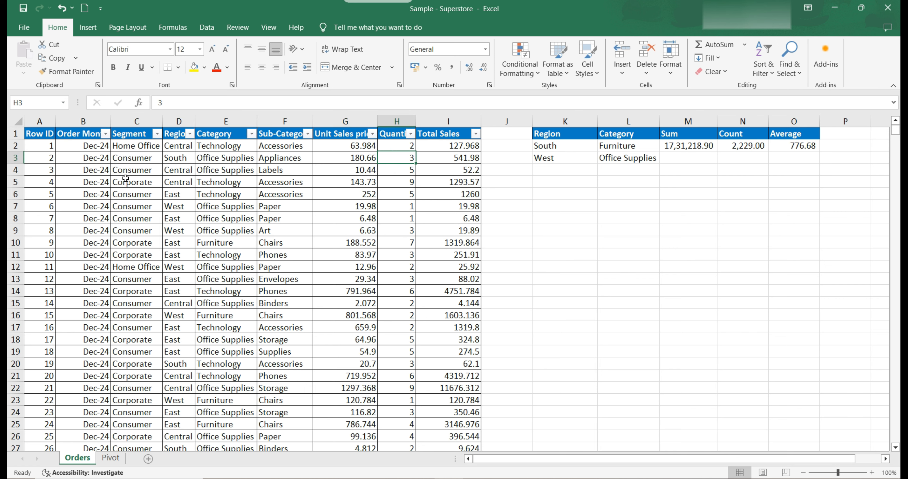
left_click(106, 134)
left_click(105, 135)
left_click_drag(470, 133, 91, 135)
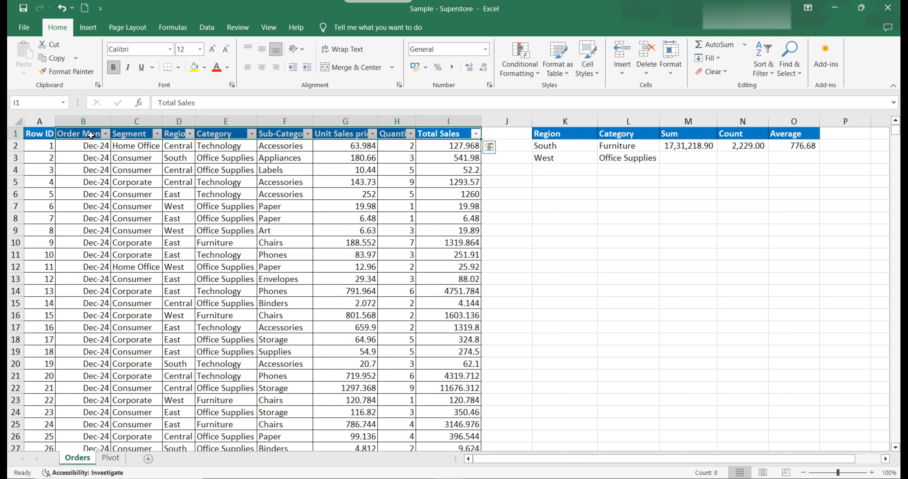
left_click(169, 158)
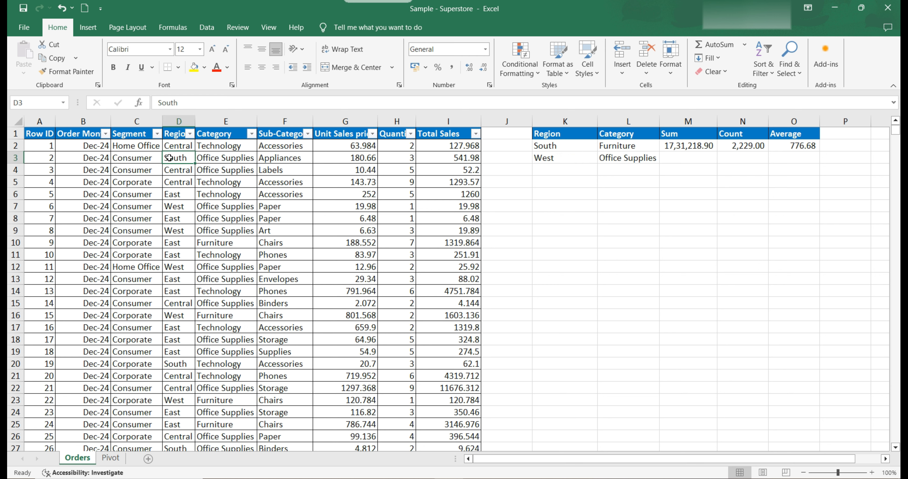
Filter the Region column to show only Central
left_click(190, 134)
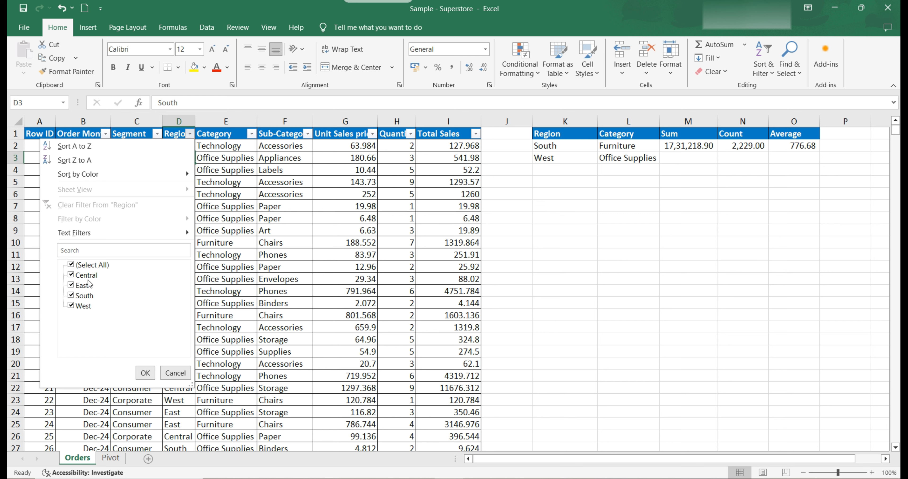
left_click(71, 267)
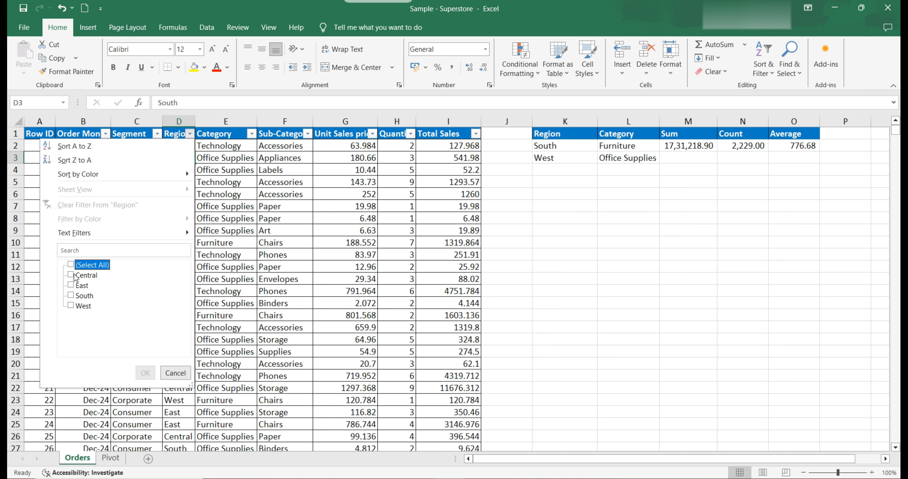
left_click(72, 276)
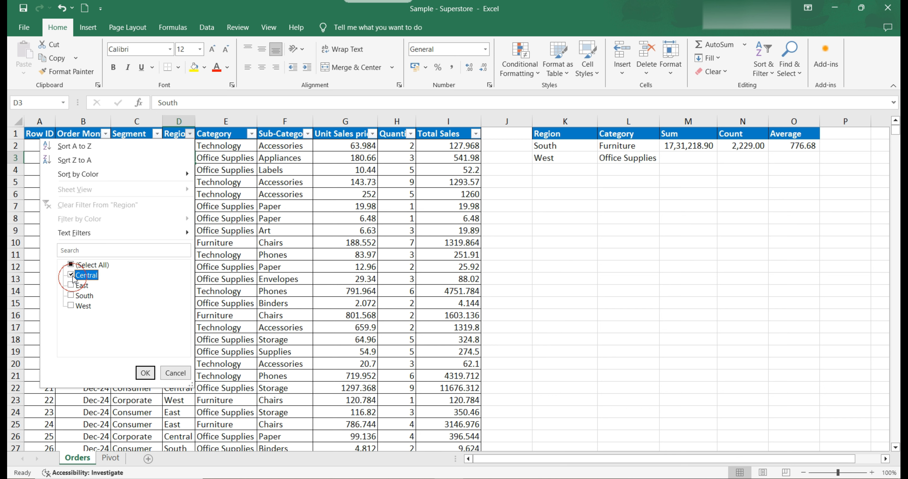
left_click(147, 373)
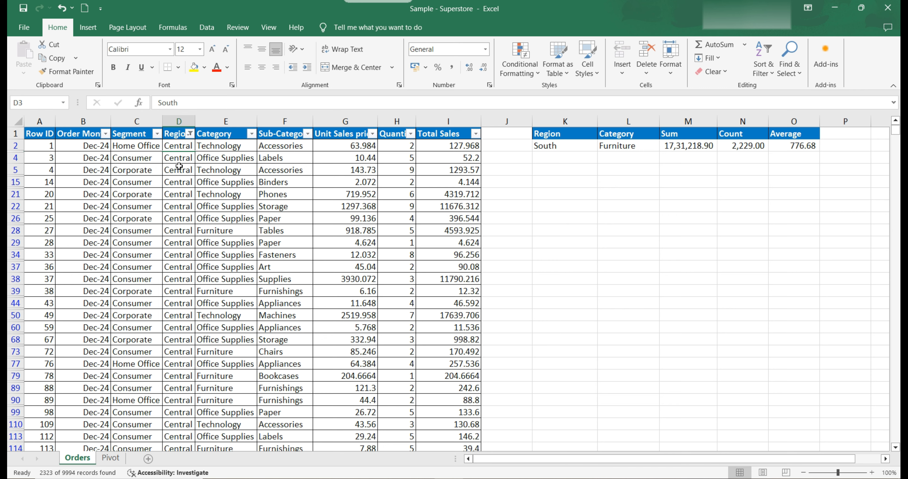
Look through the filtered Central rows and return to the start of the sheet
scroll(198, 265, "down", 10)
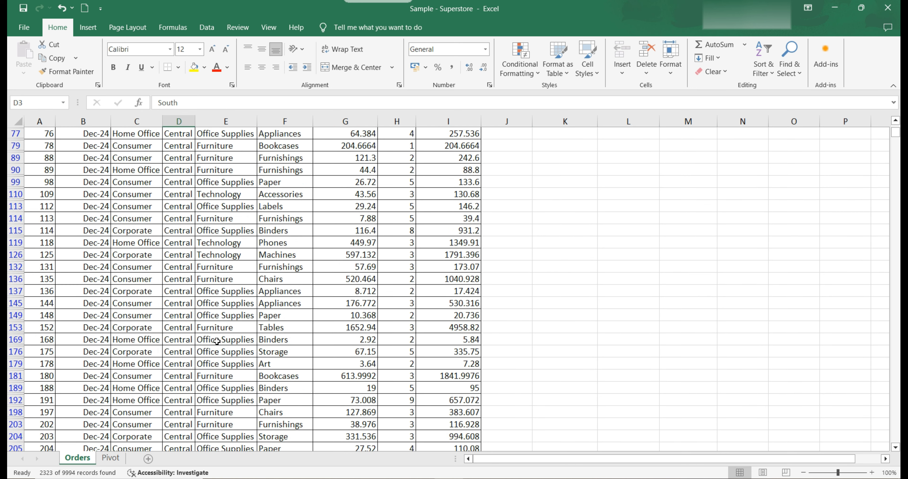
scroll(212, 352, "down", 18)
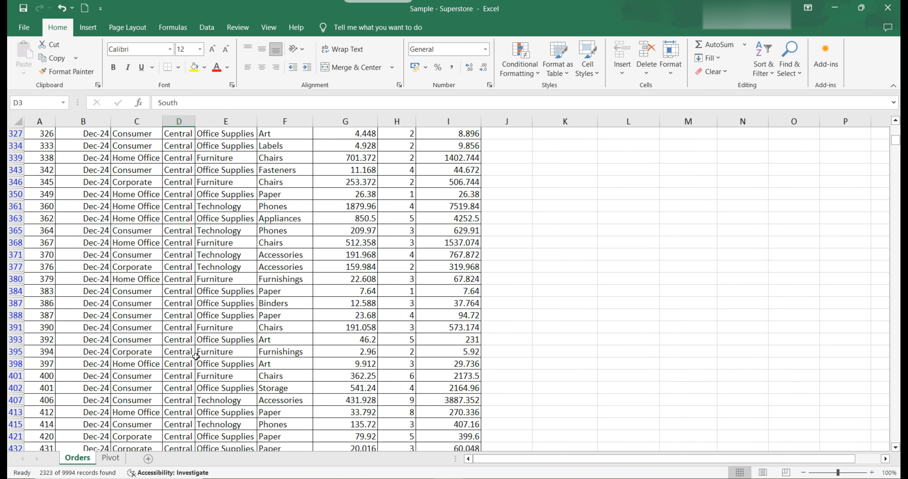
scroll(186, 359, "up", 2)
left_click(188, 290)
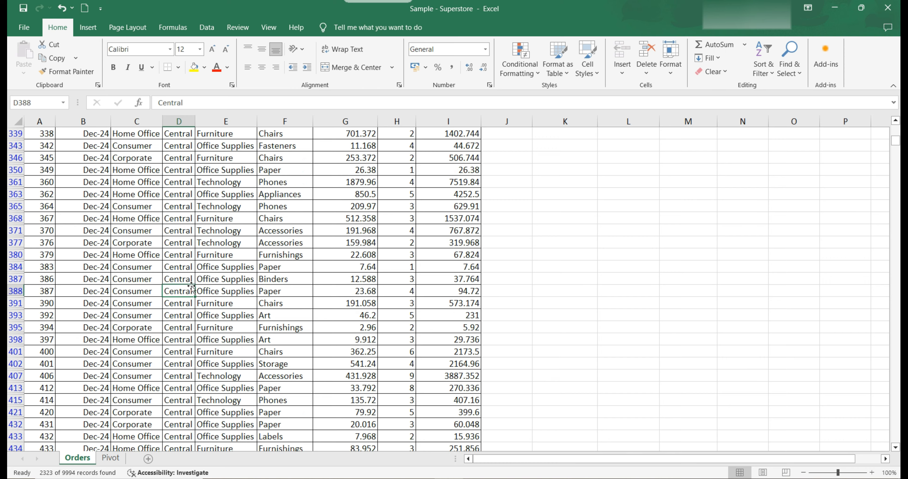
left_click_drag(896, 140, 895, 129)
left_click(183, 202)
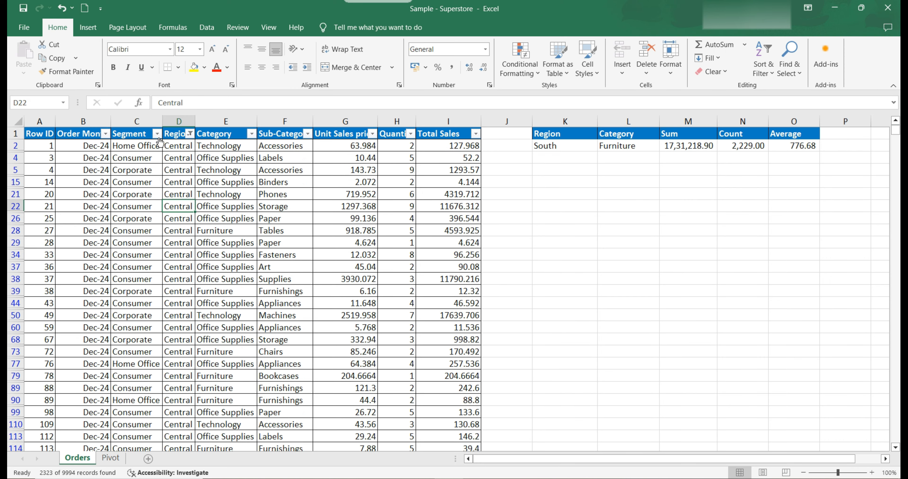
Filter the Category column to show only Furniture within the Central region rows
left_click(249, 136)
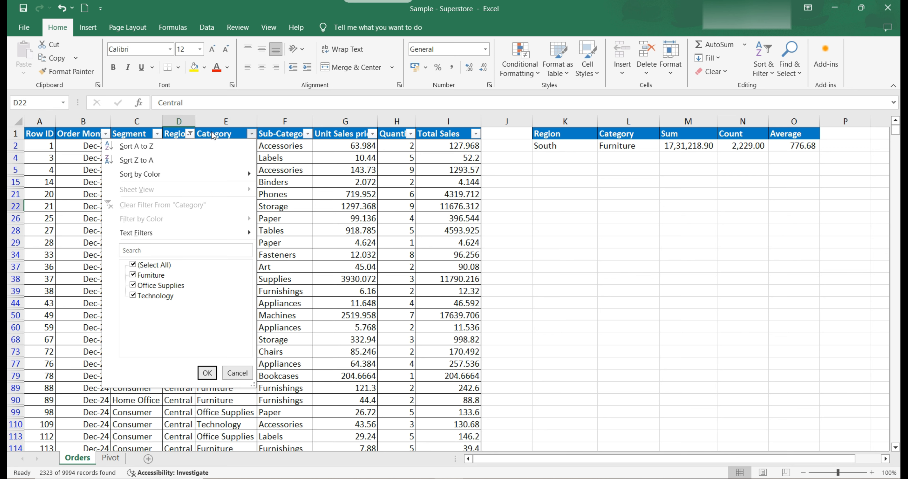
left_click(154, 265)
left_click(151, 275)
left_click(207, 373)
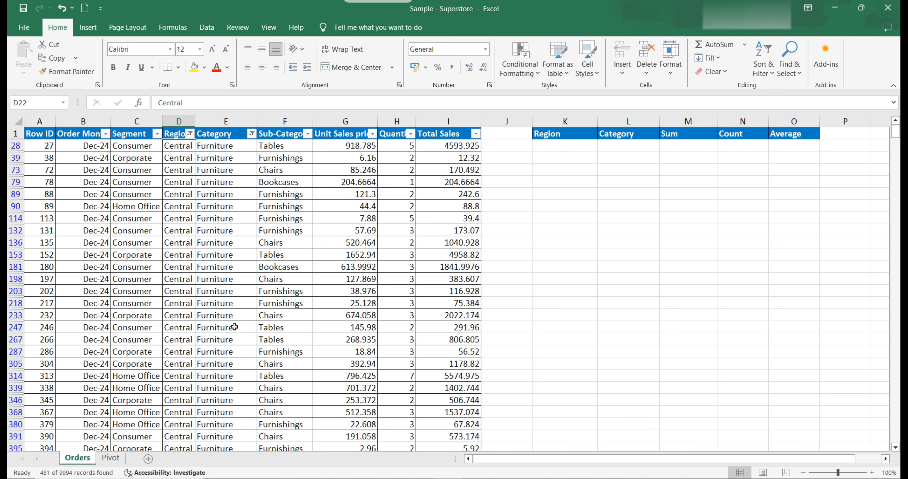
left_click(275, 158)
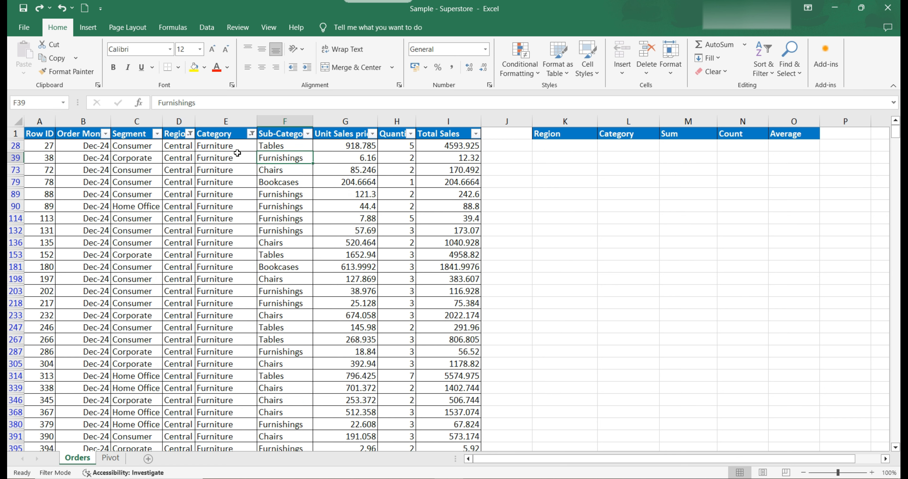
Clear the filter from the Category column and check the Region column's filter options
left_click(252, 134)
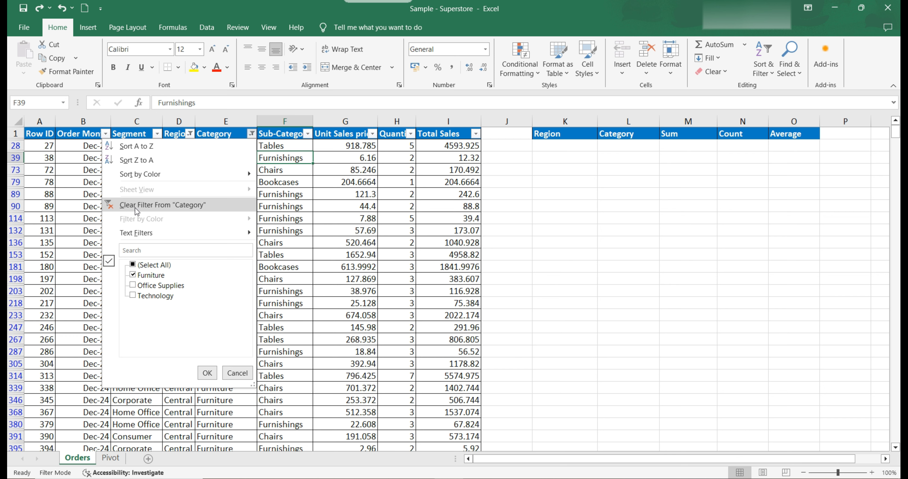
left_click(186, 206)
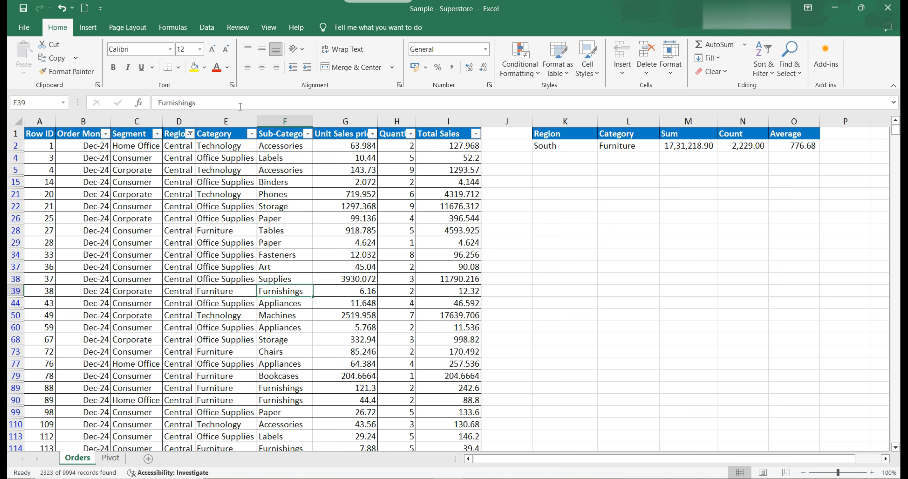
left_click(190, 134)
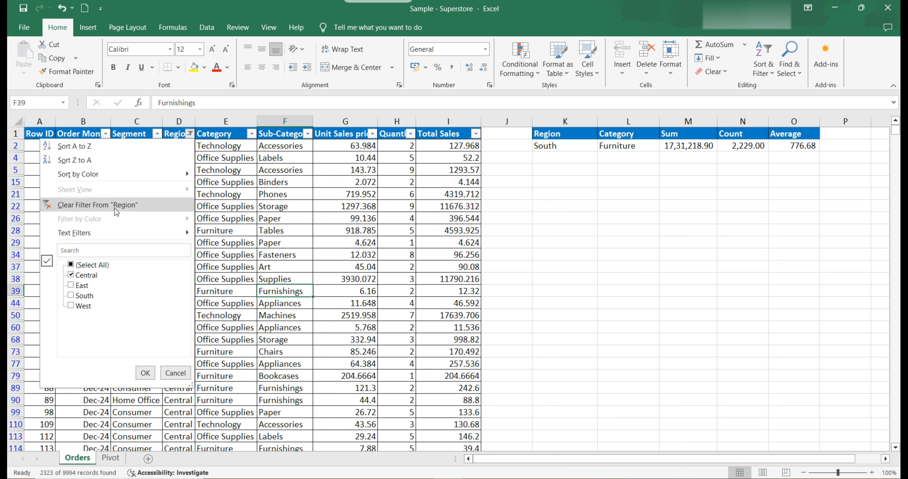
left_click(347, 178)
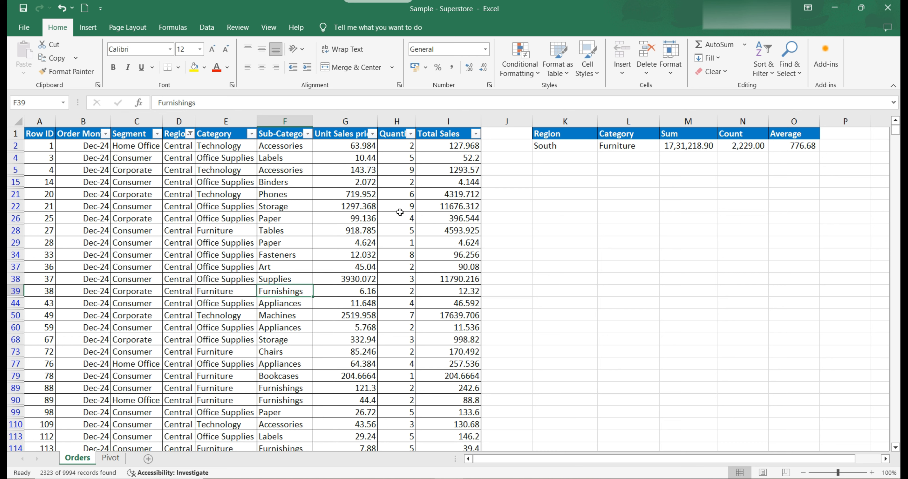
Reveal the hidden rows 3 and 4 in the filtered list and clear the Region filter
left_click(75, 169)
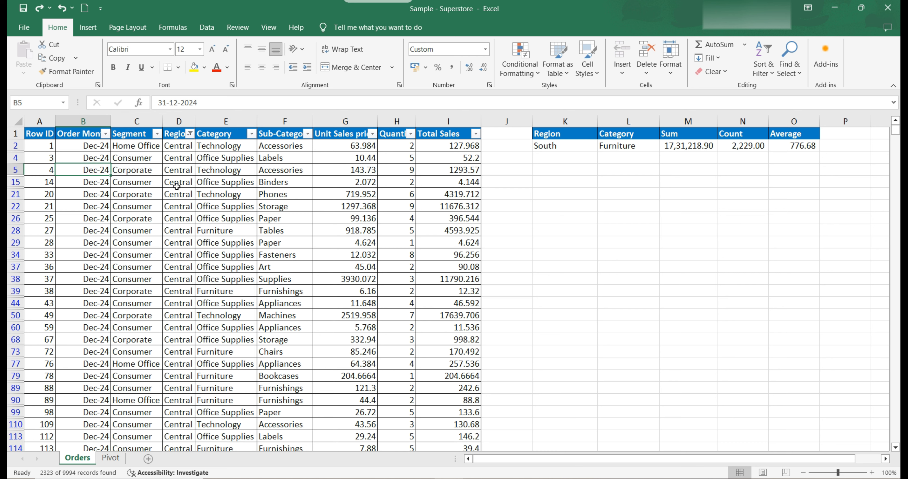
left_click(190, 134)
left_click(17, 154)
double_click(16, 154)
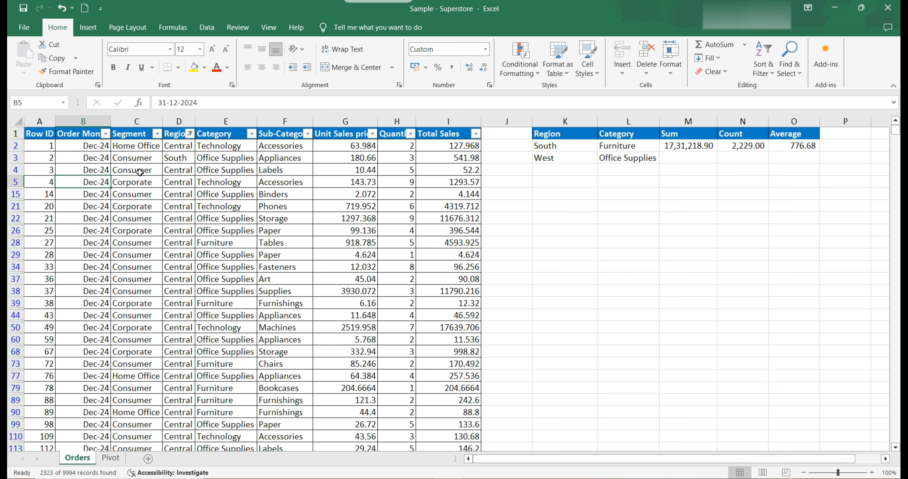
left_click(173, 161)
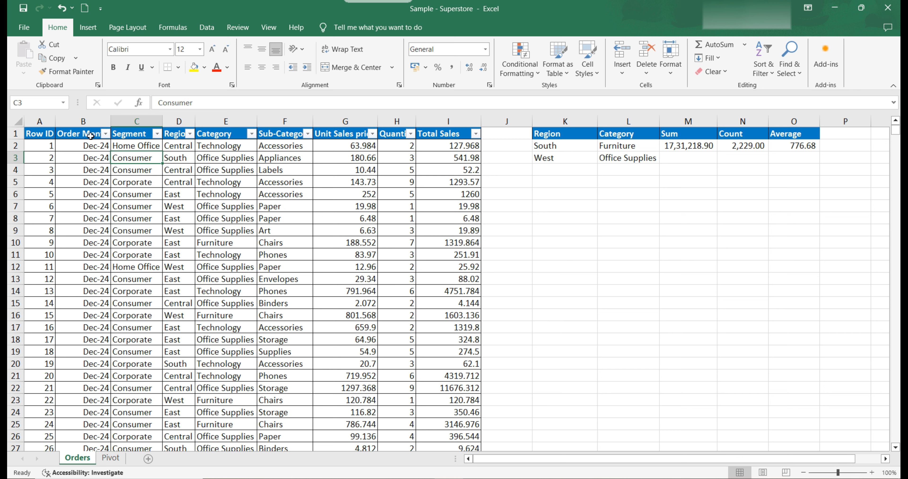
Check the sorting and date filter options available for the Order Month column
left_click(88, 135)
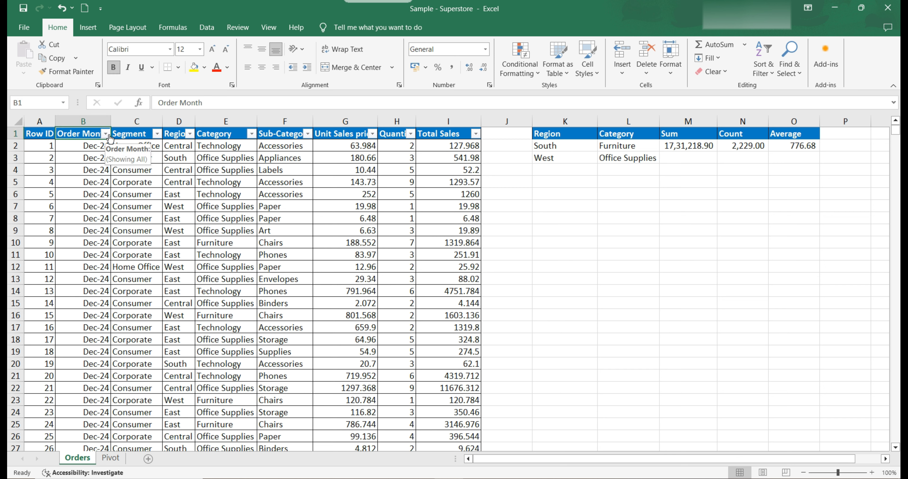
left_click(105, 135)
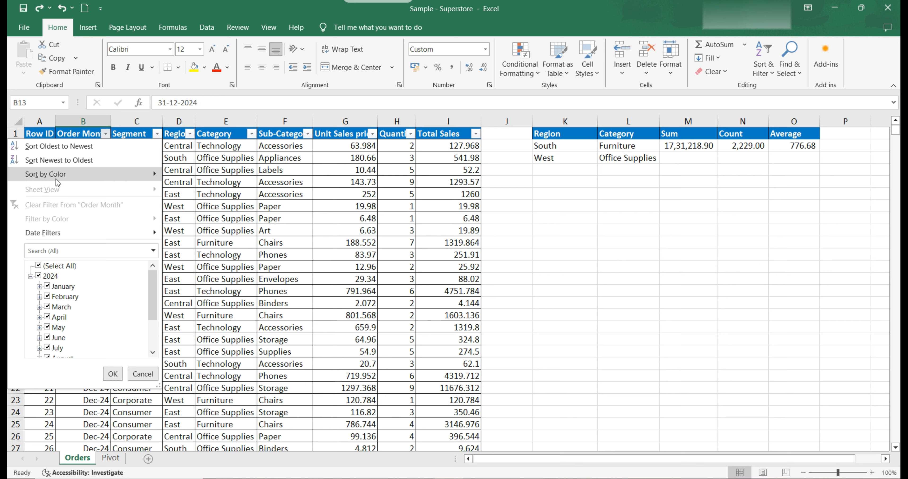
mouse_move(151, 174)
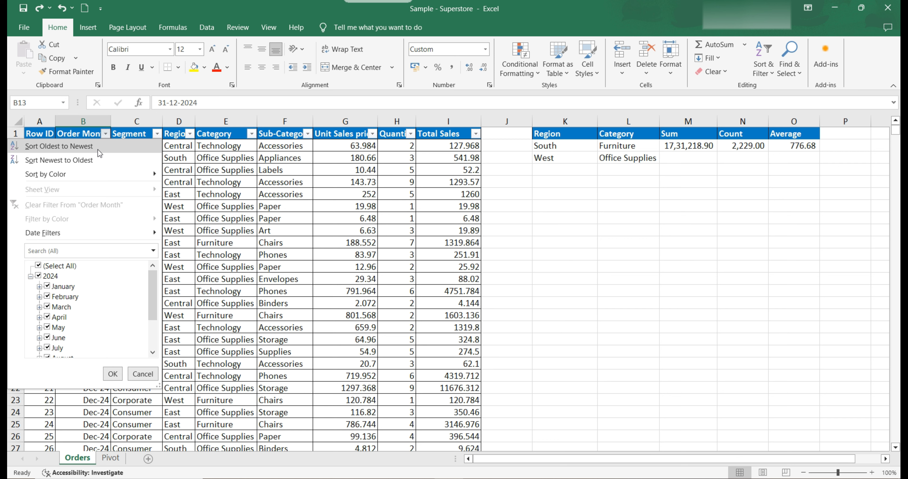
left_click(14, 146)
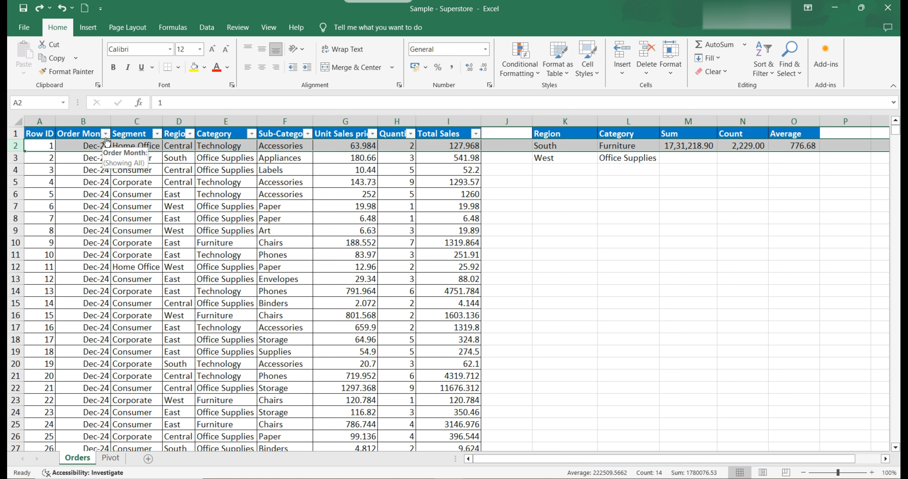
left_click(105, 183)
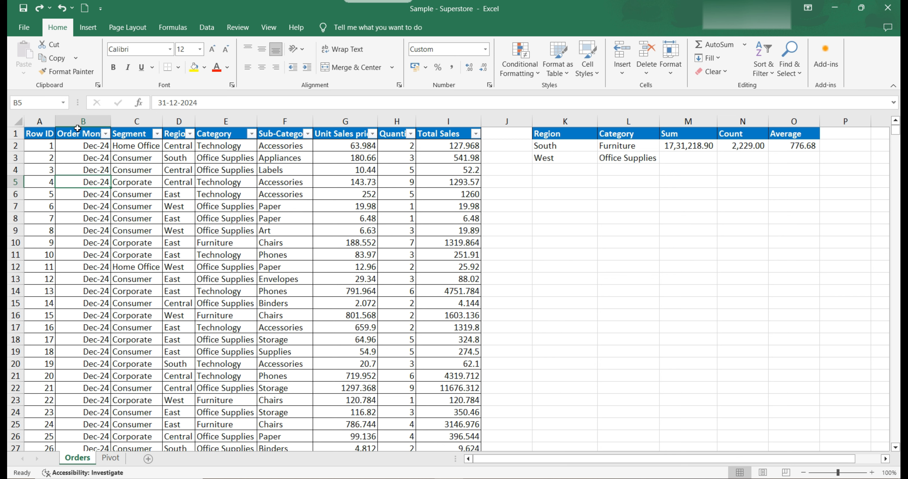
Sort the orders data by Order Month from newest to oldest
left_click(102, 145)
left_click(105, 134)
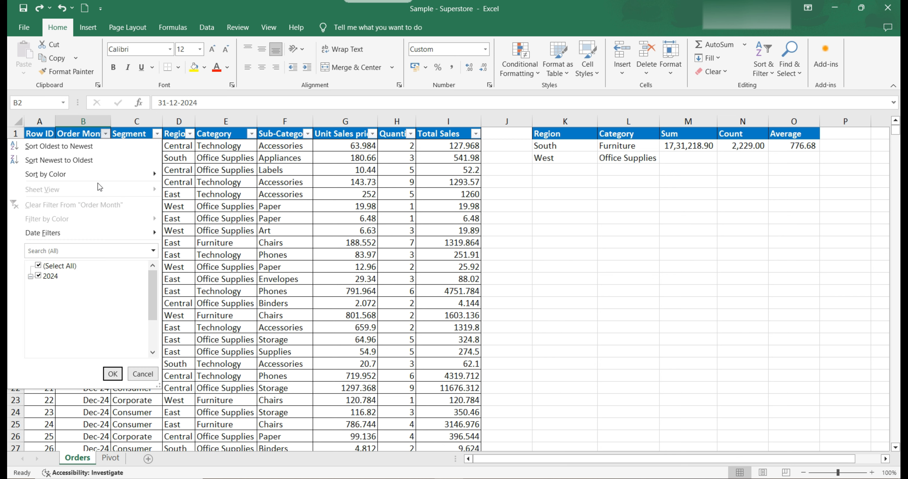
left_click(62, 165)
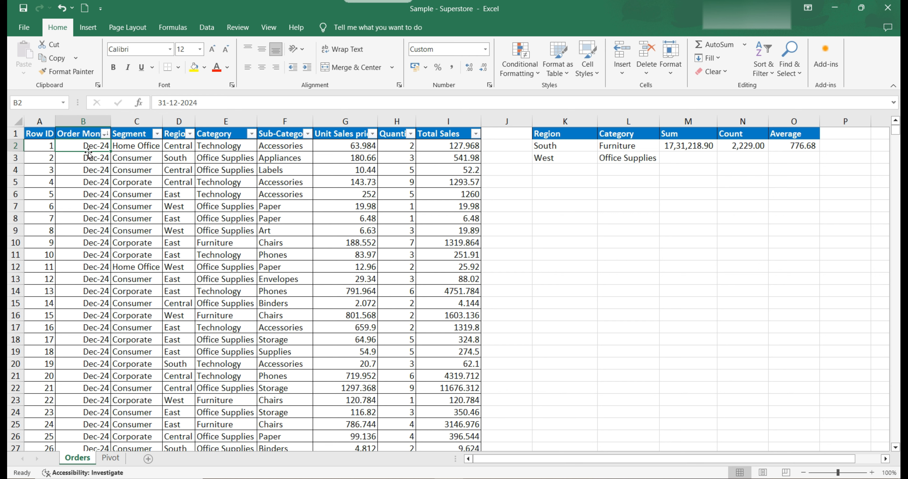
Sort the orders data by Order Month from oldest to newest and look through the sorted rows
left_click(105, 133)
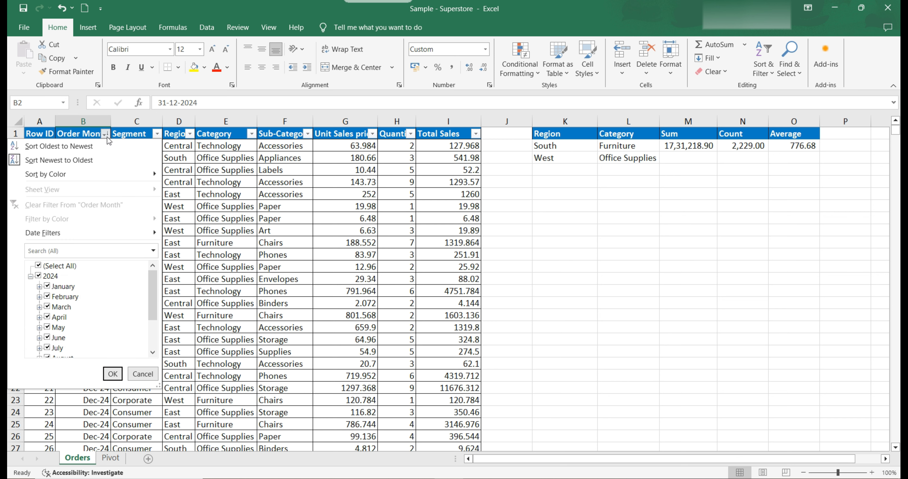
left_click(51, 146)
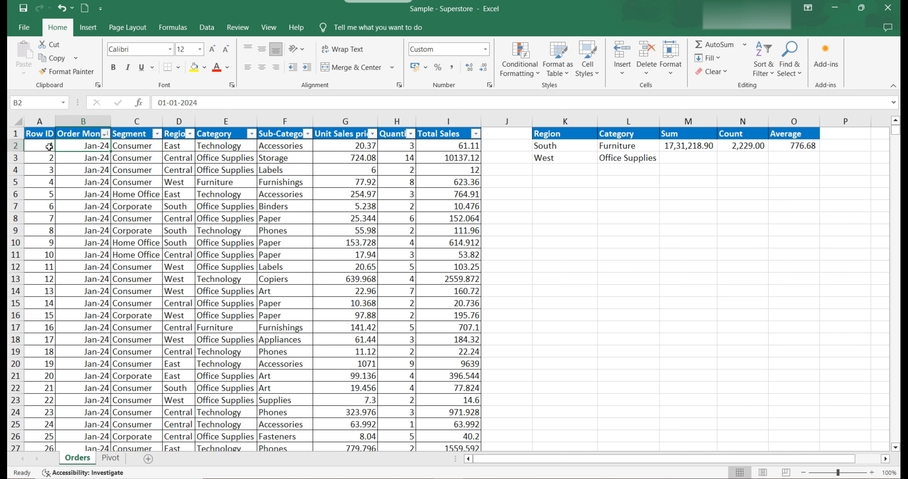
scroll(75, 247, "down", 20)
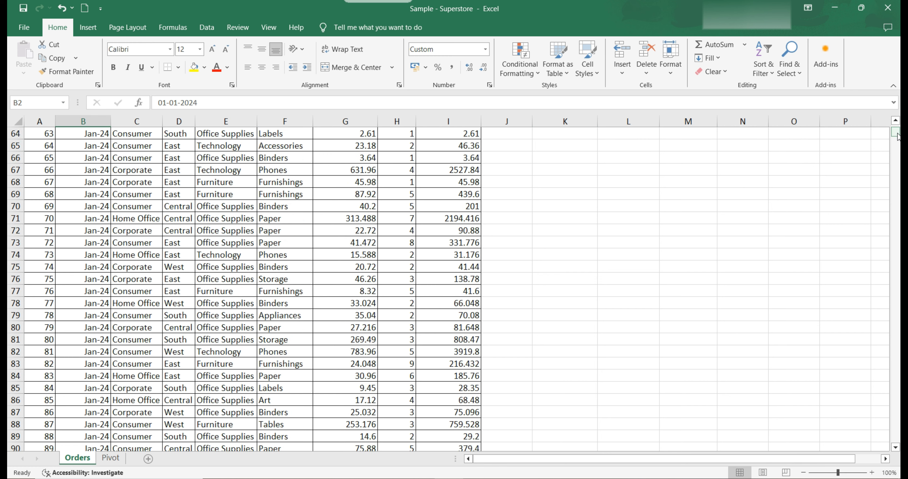
mouse_move(895, 133)
left_mouse_down()
mouse_move(895, 200)
mouse_move(895, 129)
left_mouse_up()
Check the Segment column's sort and filter options and a few of its values
left_click(136, 171)
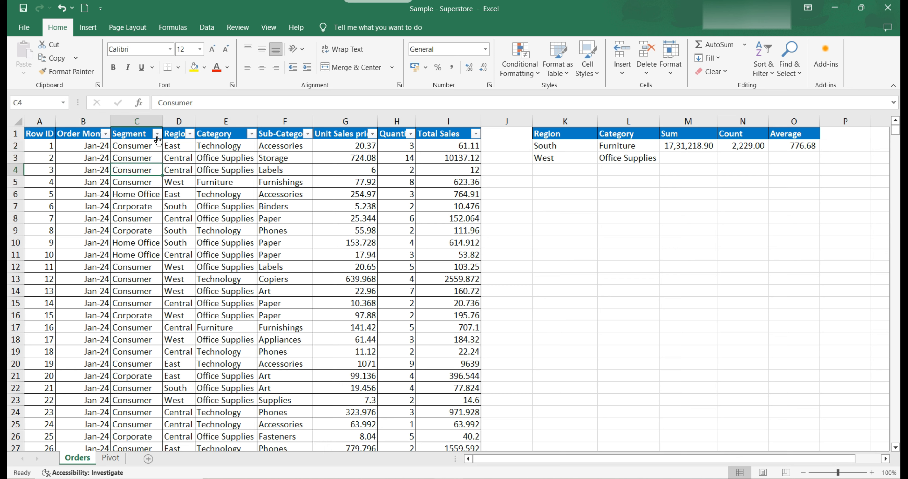
left_click(157, 134)
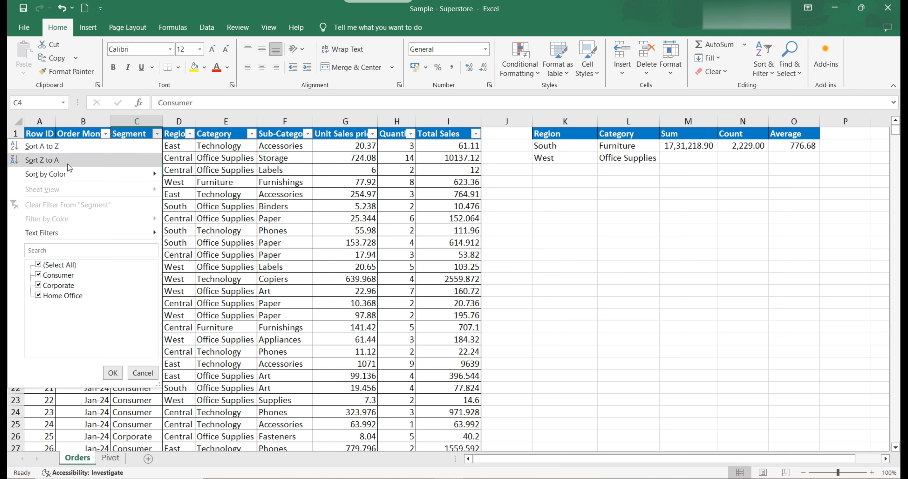
left_click(235, 167)
left_click(136, 231)
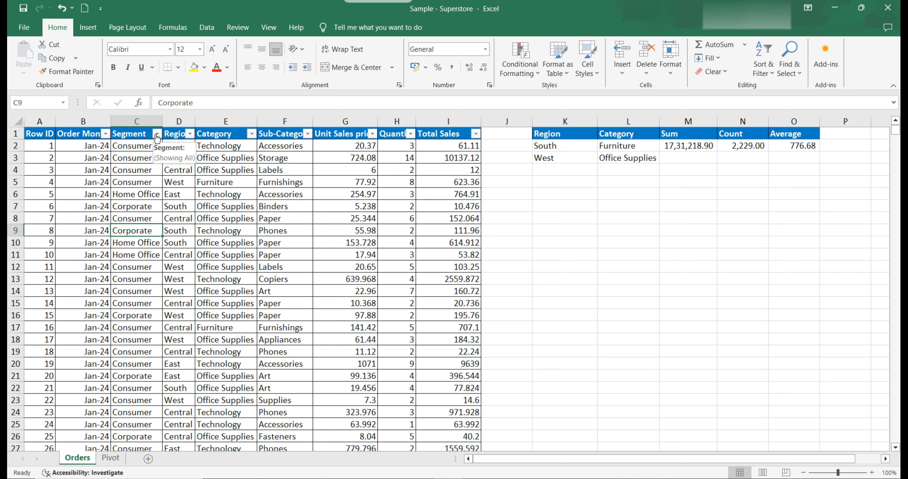
left_click(137, 206)
left_click(137, 158)
Sort the orders data by Segment from A to Z and look through the sorted rows
left_click(157, 134)
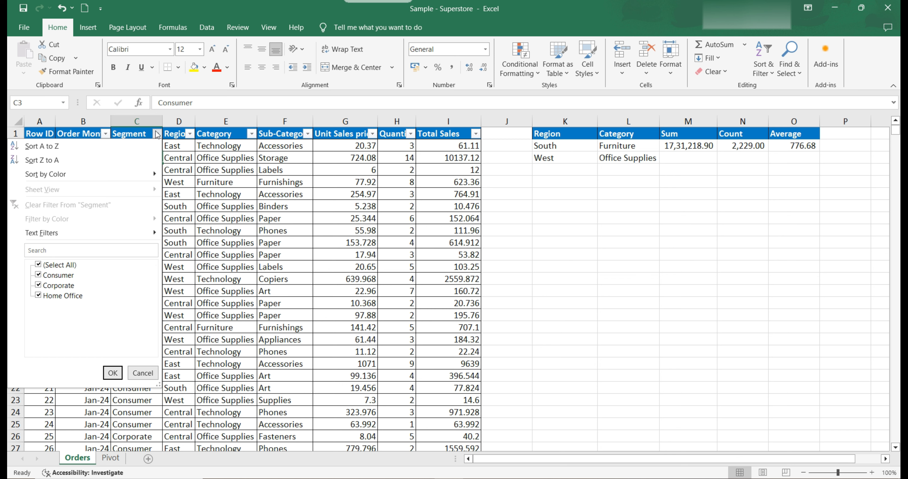
left_click(37, 146)
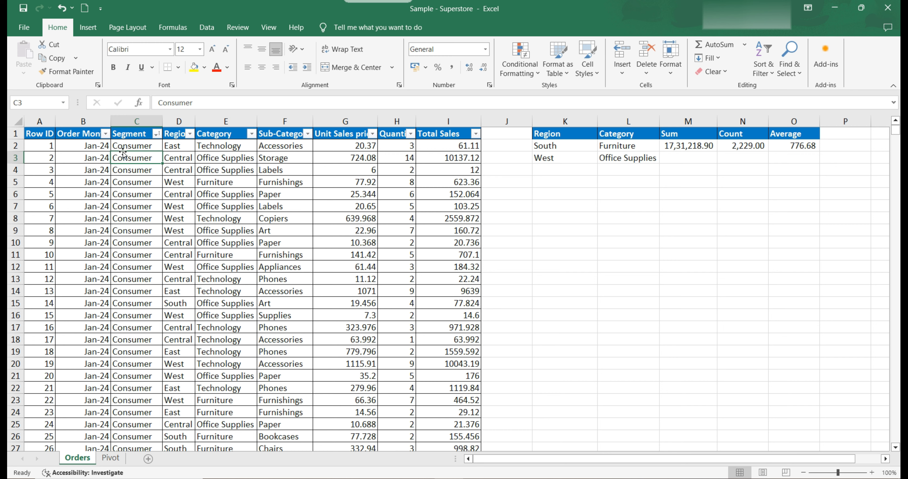
scroll(139, 176, "down", 19)
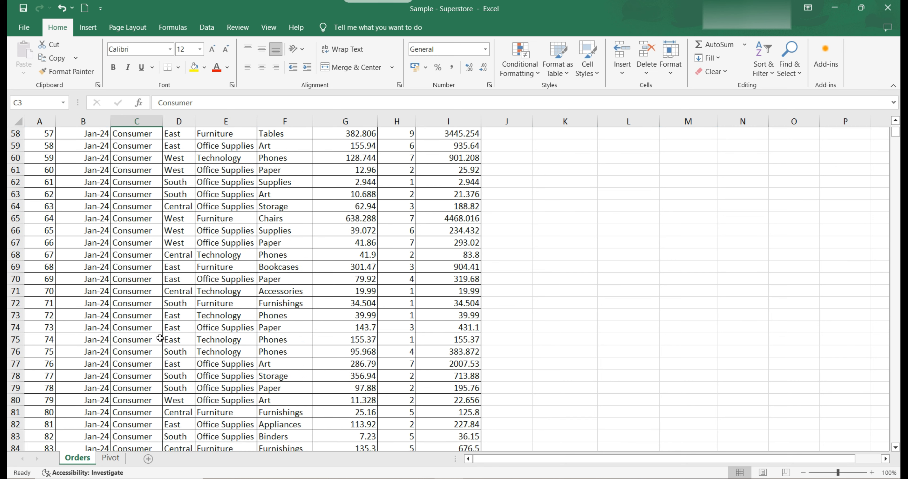
scroll(156, 324, "up", 8)
scroll(156, 325, "up", 11)
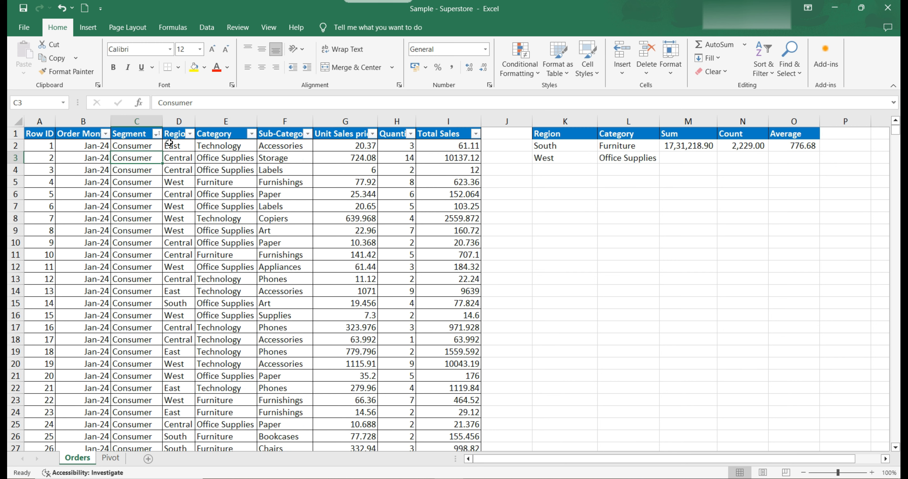
Sort the orders data by Segment from Z to A and look through the reordered rows
left_click(155, 134)
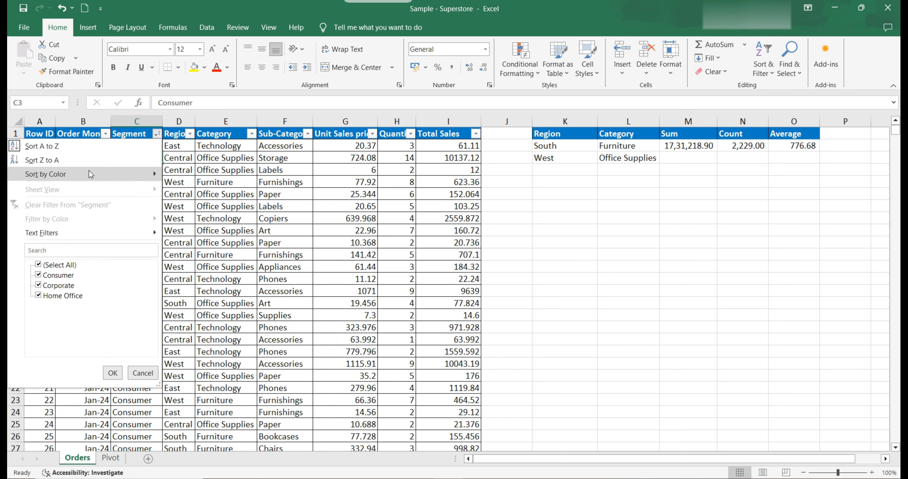
left_click(57, 162)
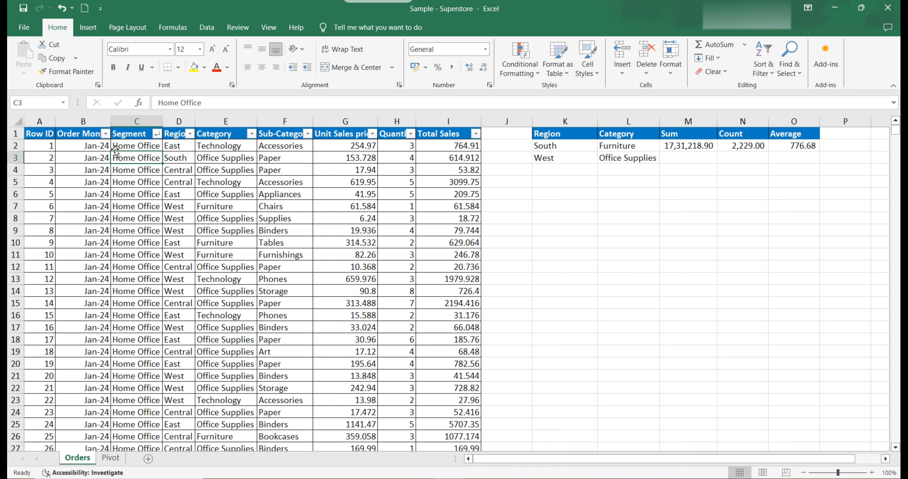
scroll(148, 282, "down", 11)
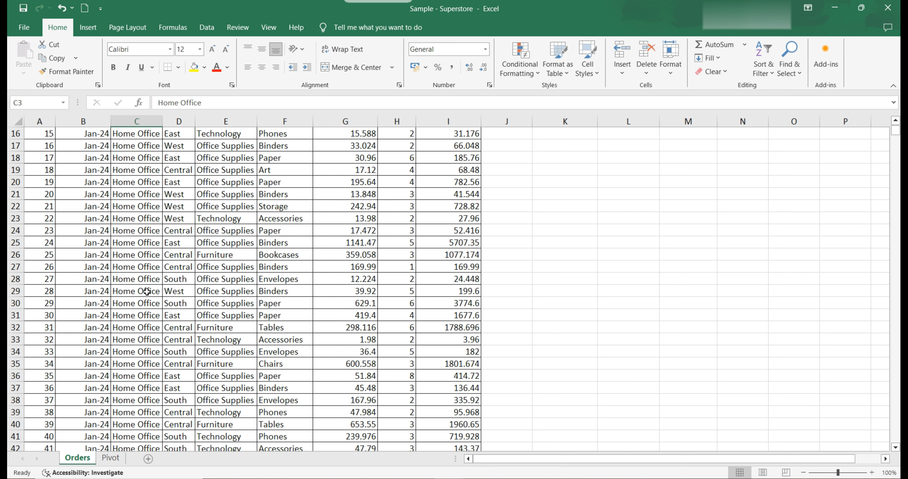
scroll(130, 373, "up", 11)
left_click(158, 133)
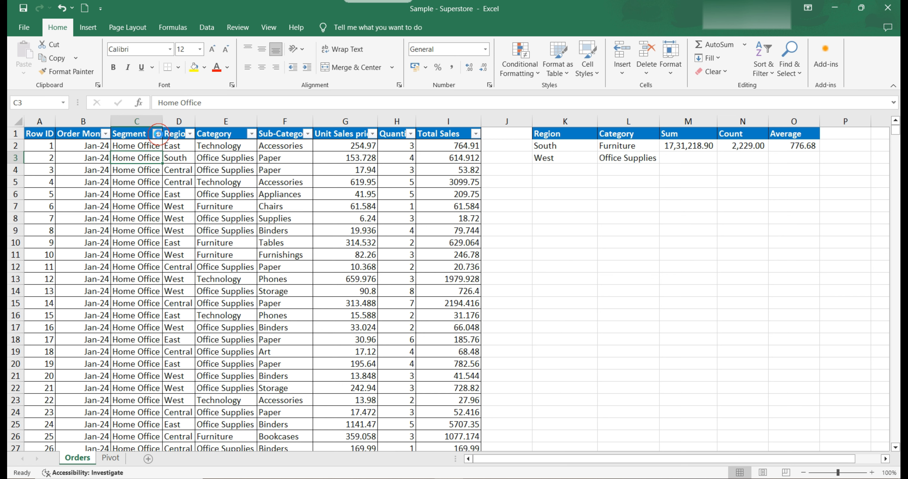
left_click(386, 227)
Insert a blank row above the header row of the orders data
left_click(15, 133)
right_click(15, 133)
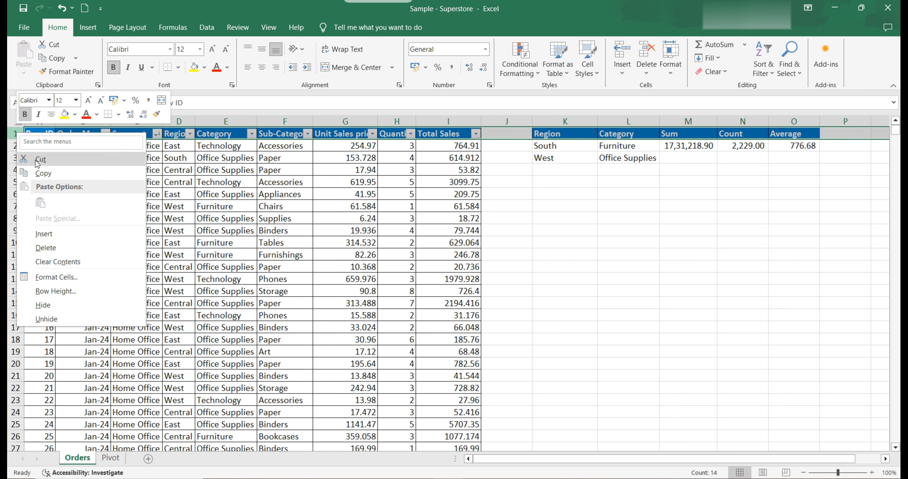
left_click(73, 238)
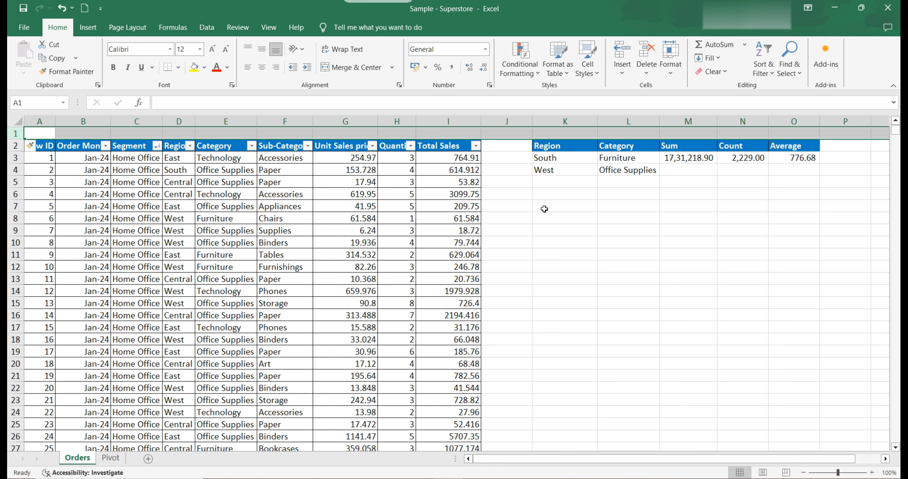
left_click(545, 208)
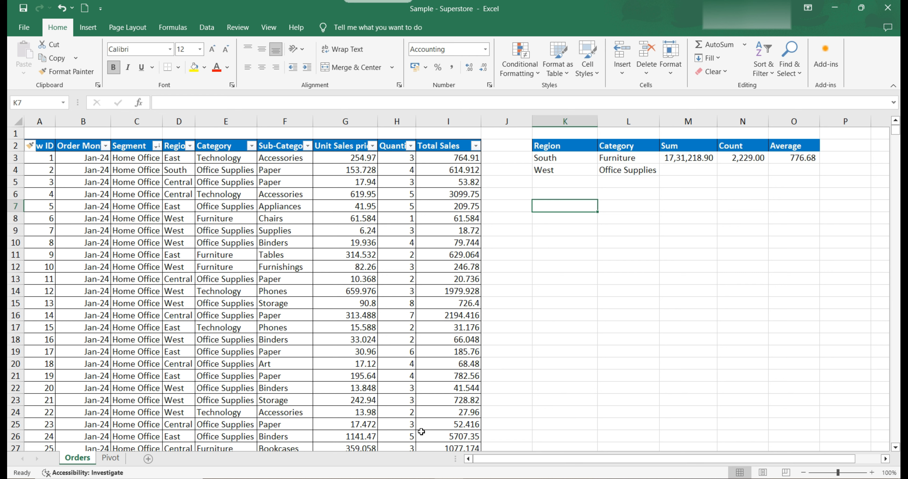
Total the Total Sales column in cell G1 with the formula =SUM(I3:I9996)
left_click(387, 135)
double_click(373, 134)
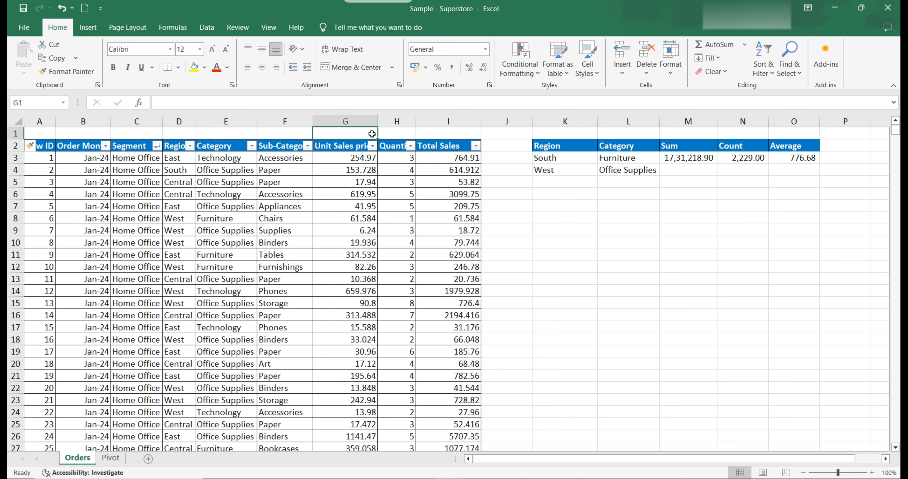
type("=")
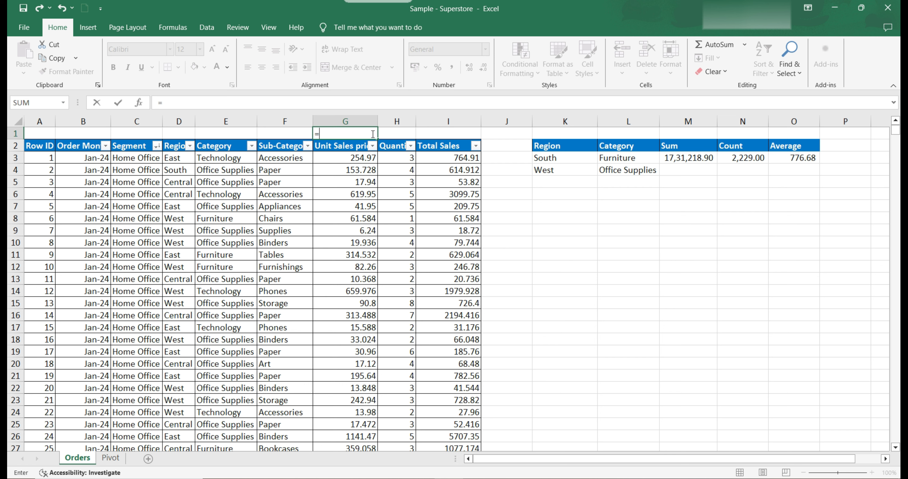
type("SUM")
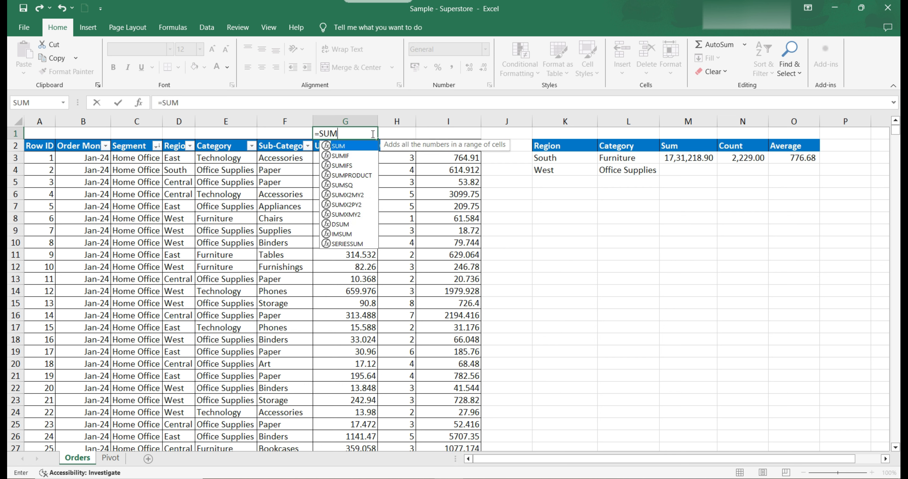
key("Tab")
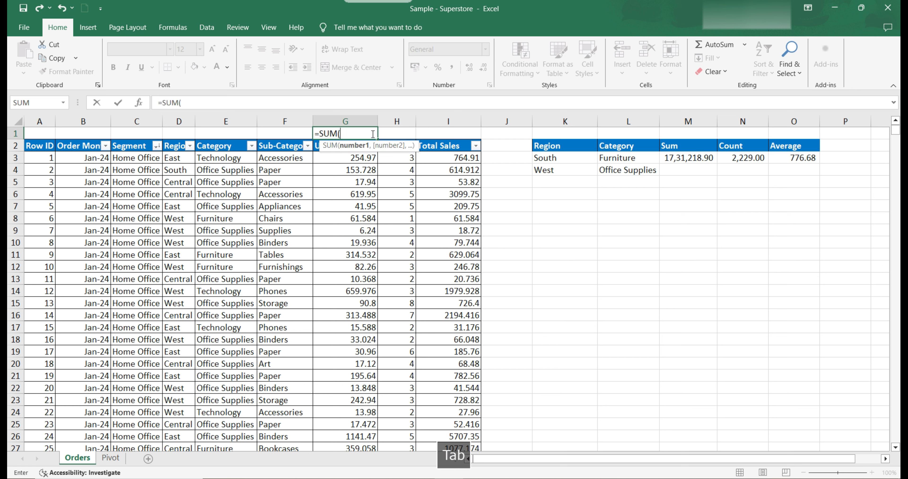
left_click(463, 160)
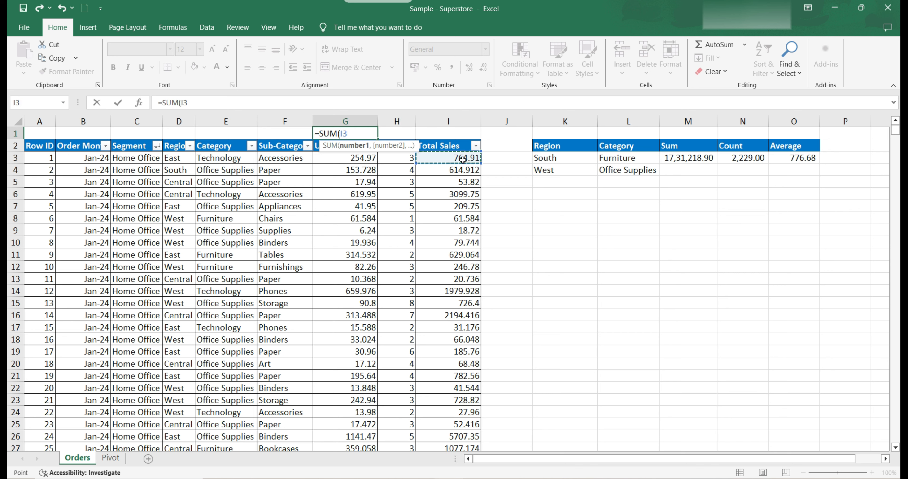
key("ctrl+shift+Down")
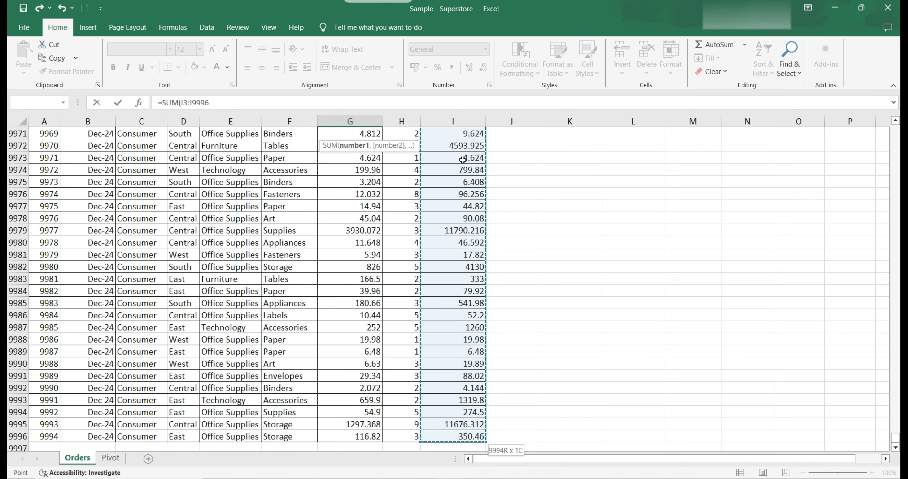
type(")")
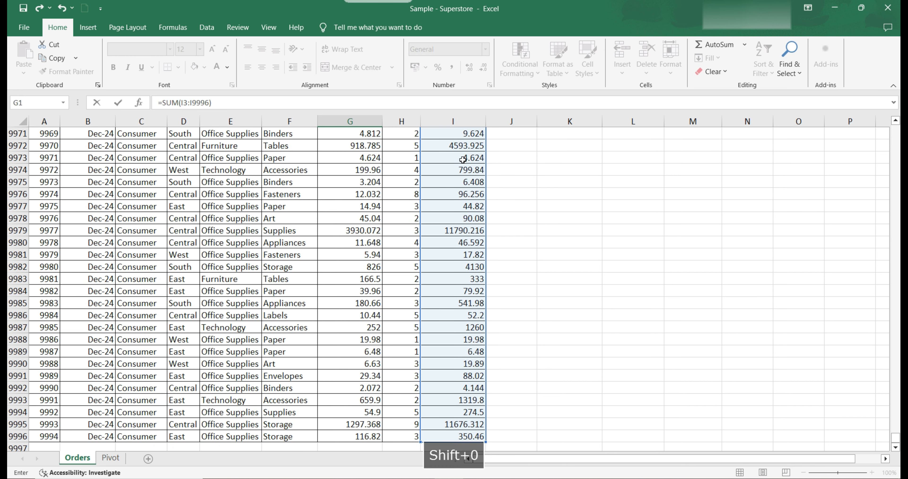
key("Return")
scroll(399, 203, "up", 1)
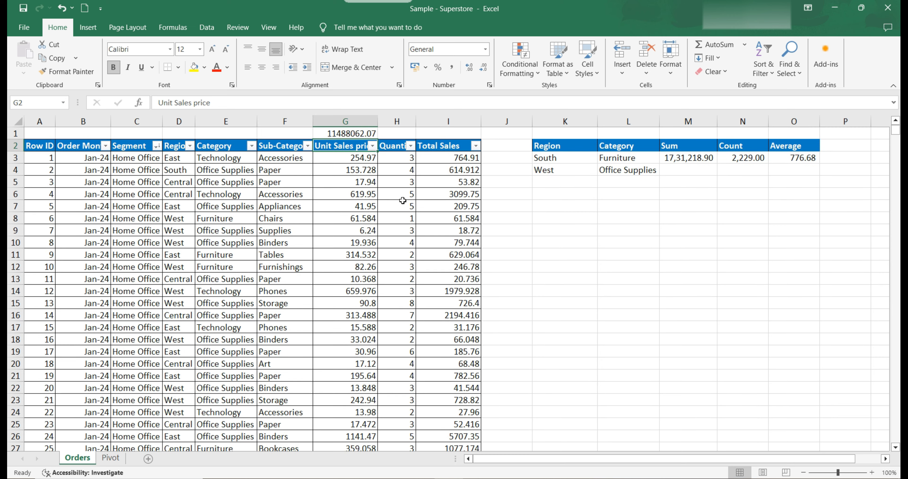
Apply the comma number style to the sales total in cell G1
left_click(425, 182)
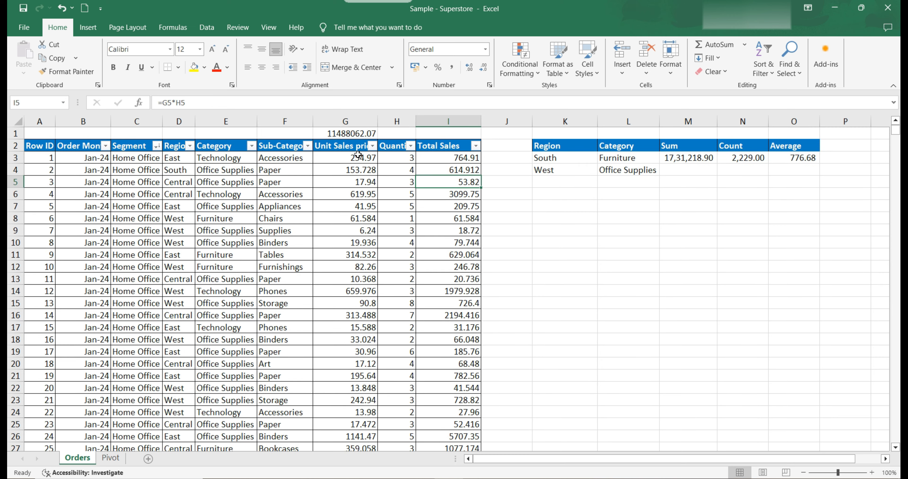
left_click(358, 135)
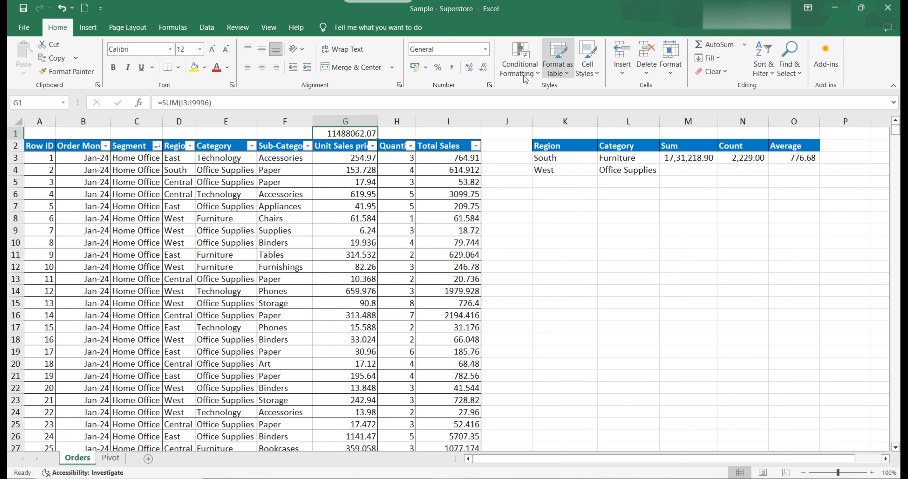
left_click(453, 68)
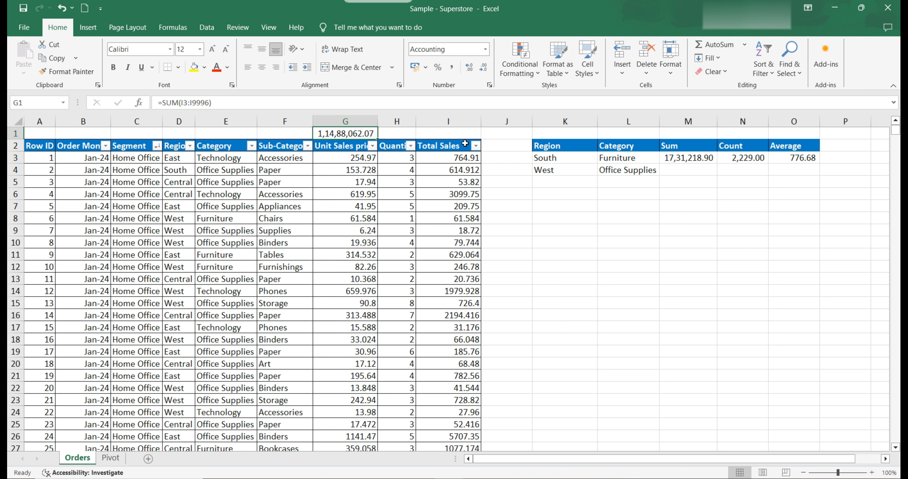
Filter the Category column to Furniture to check the SUM total in G1, and clear the Category filter
left_click(251, 146)
left_click(169, 279)
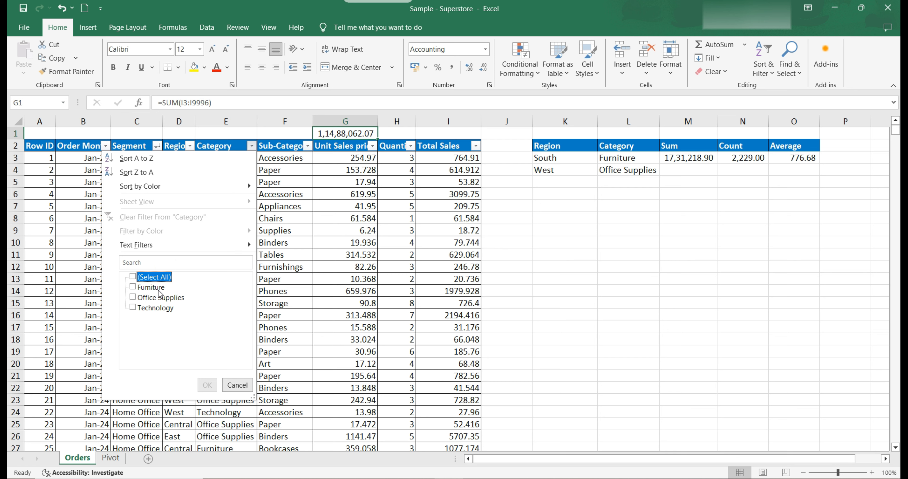
left_click(151, 288)
left_click(208, 387)
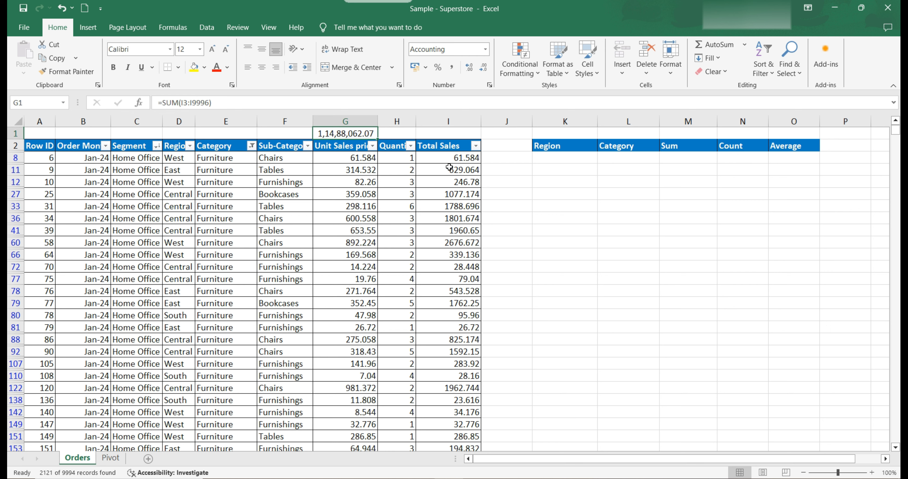
left_click(443, 159)
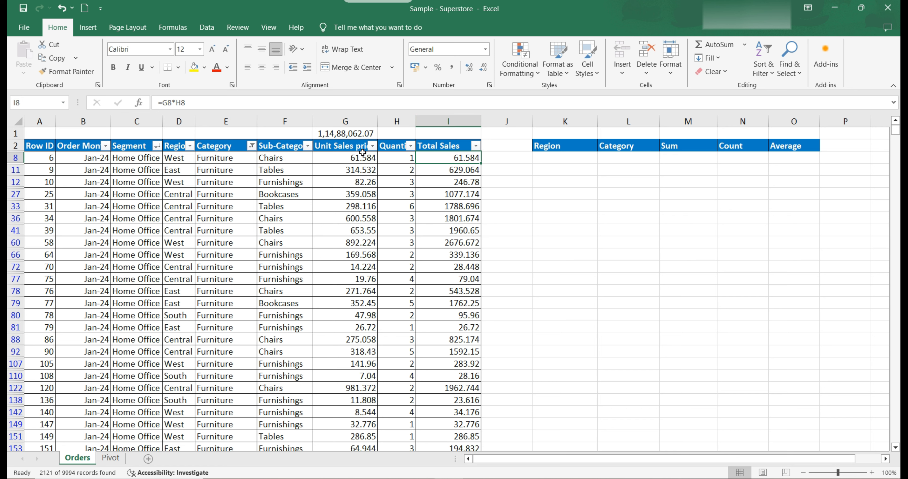
left_click(251, 146)
left_click(173, 217)
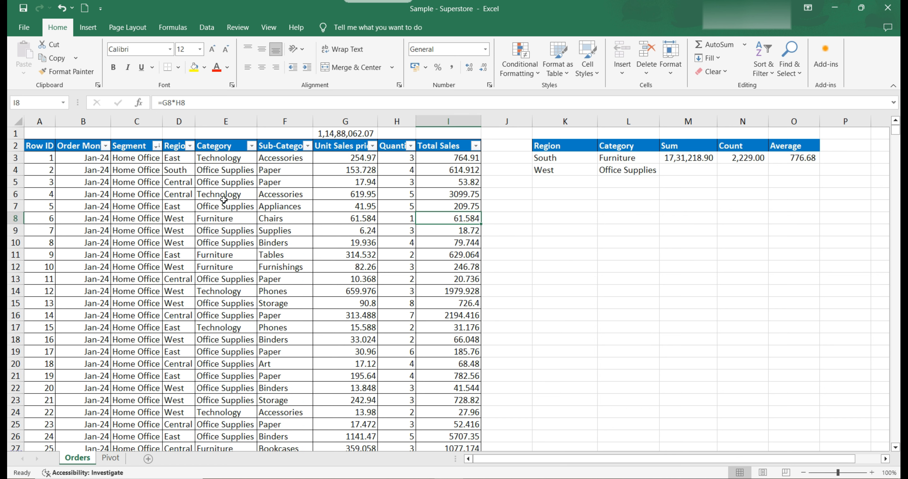
Total the visible rows of the Total Sales column in cell I1 with the formula =SUBTOTAL(9,I3:I9996)
left_click(436, 131)
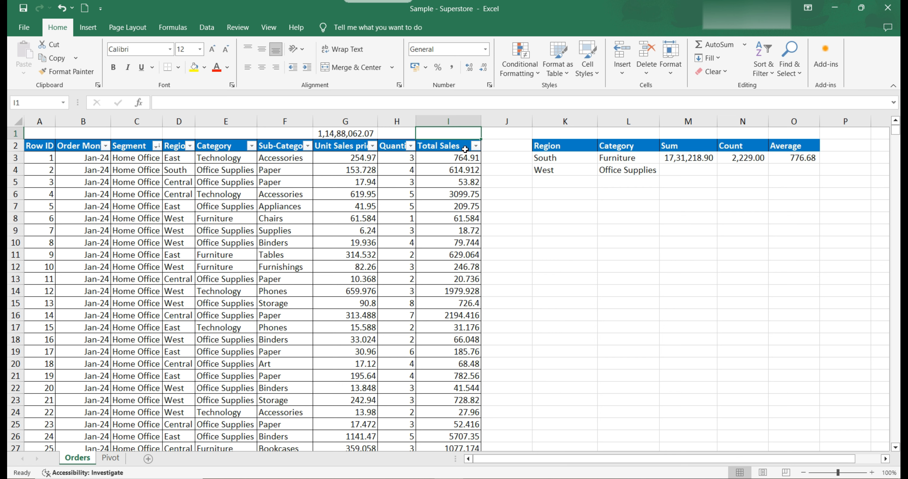
type("=")
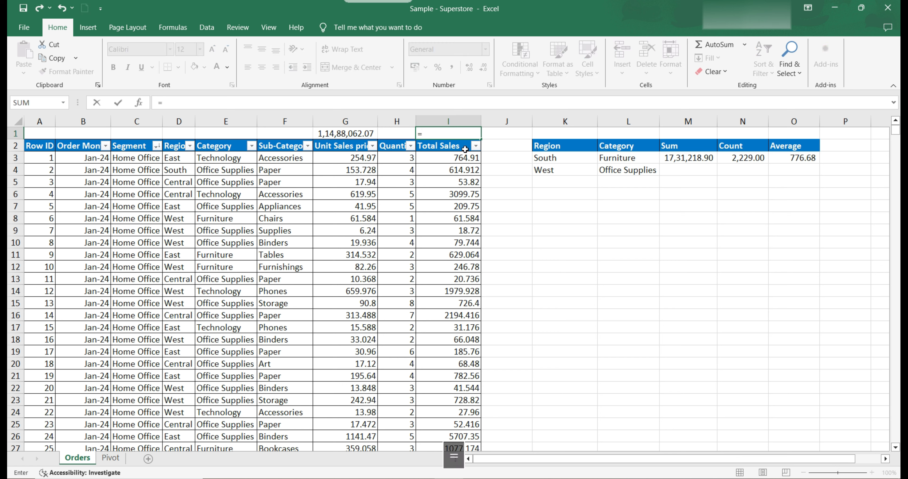
type("SUBT")
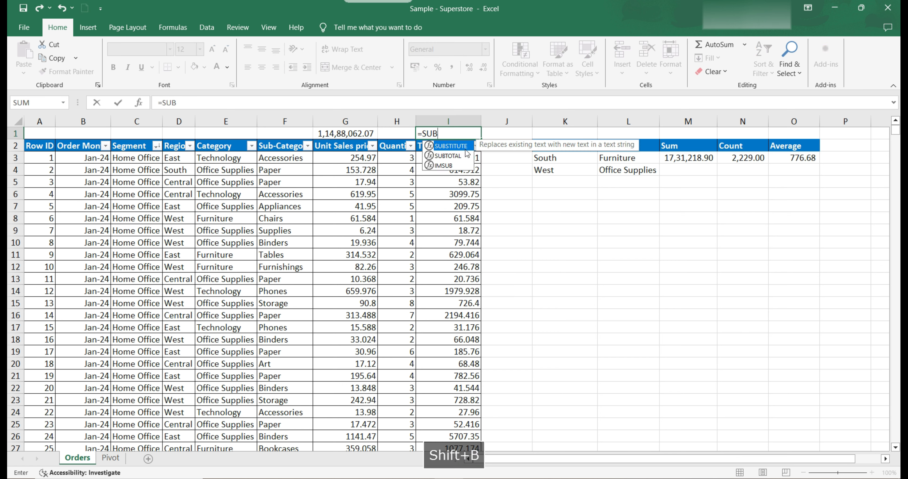
key("Tab")
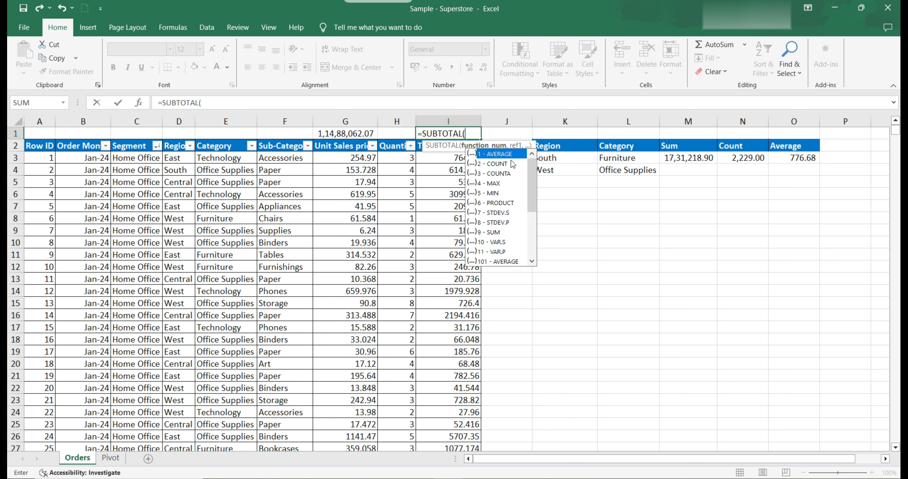
left_click(490, 233)
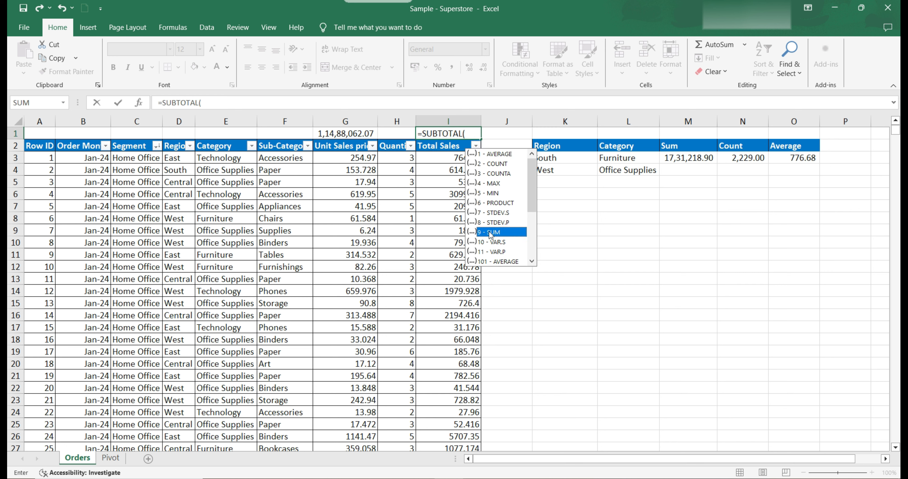
key("Tab")
type(",")
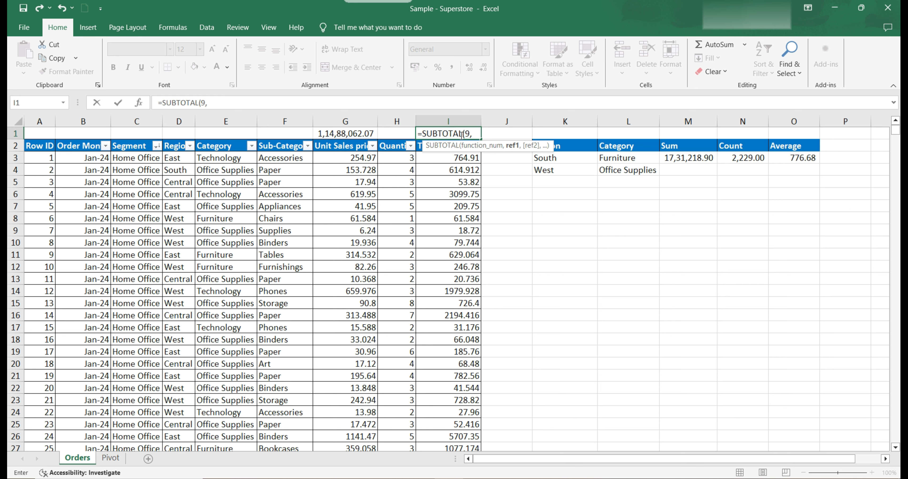
left_click(444, 157)
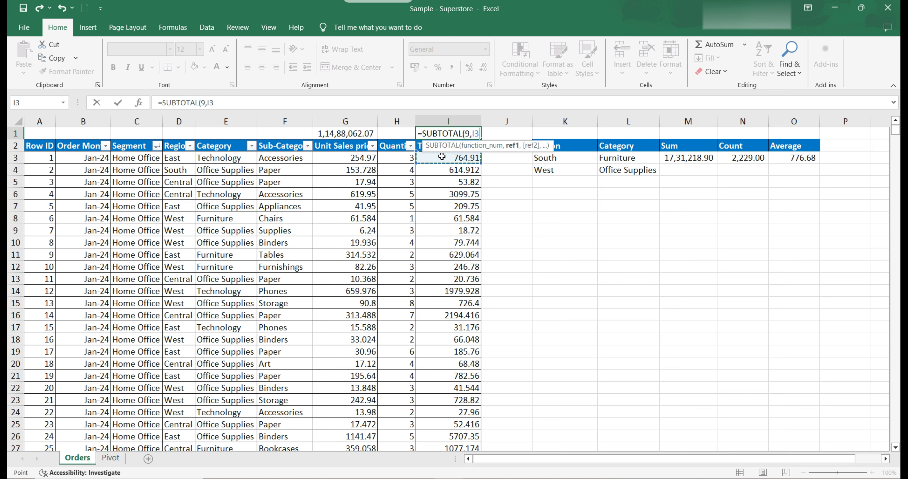
key("ctrl+shift+Down")
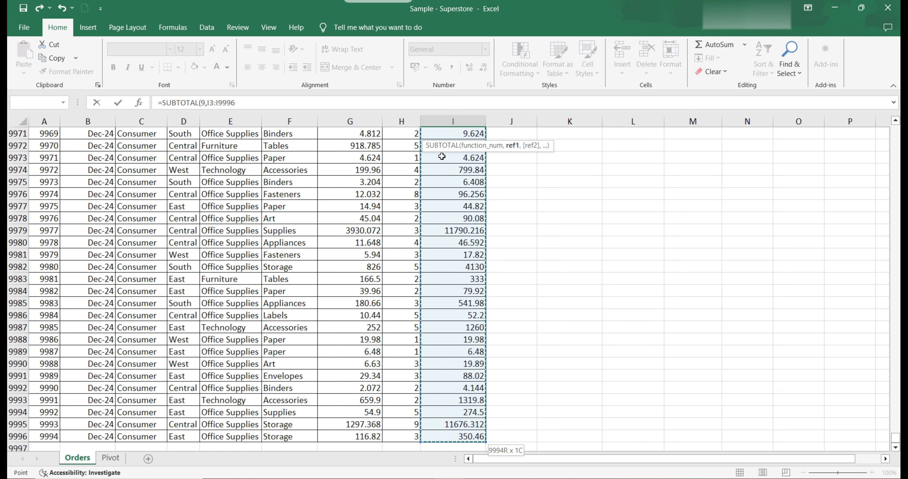
type(")")
key("Return")
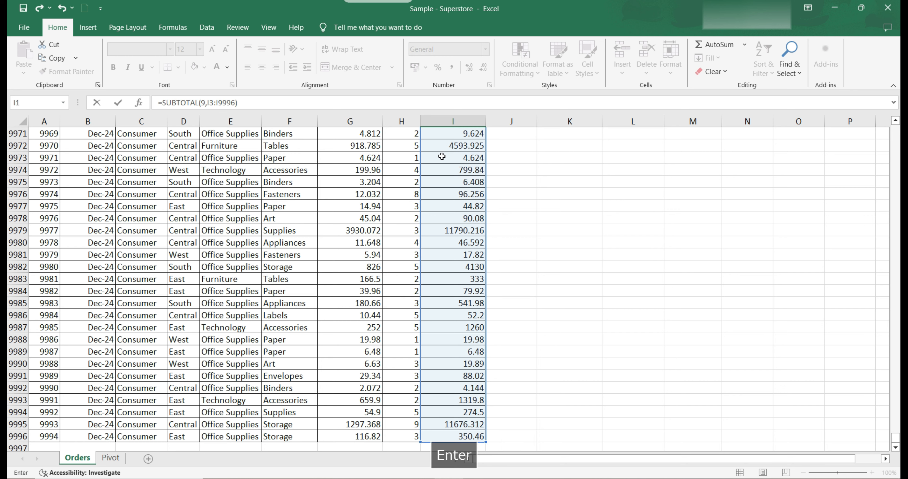
Apply the comma number style to the subtotal in cell I1 and compare it with the SUM in G1
scroll(448, 148, "up", 1)
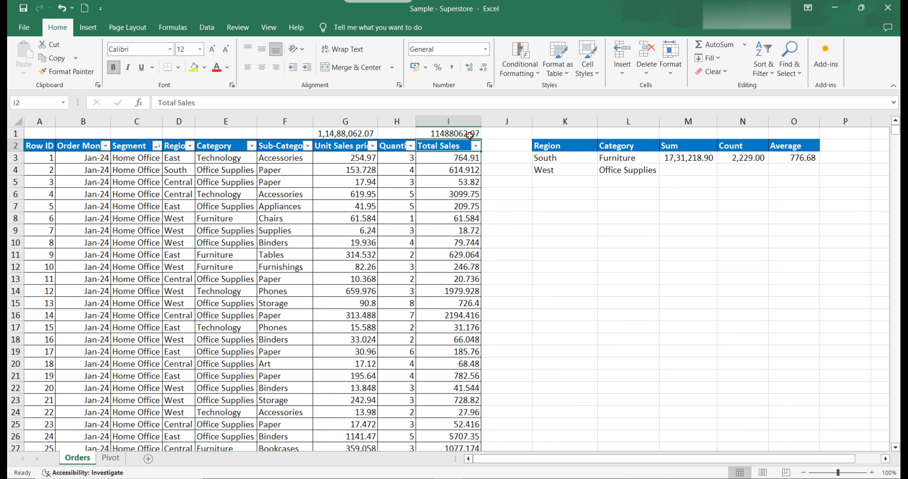
left_click(466, 134)
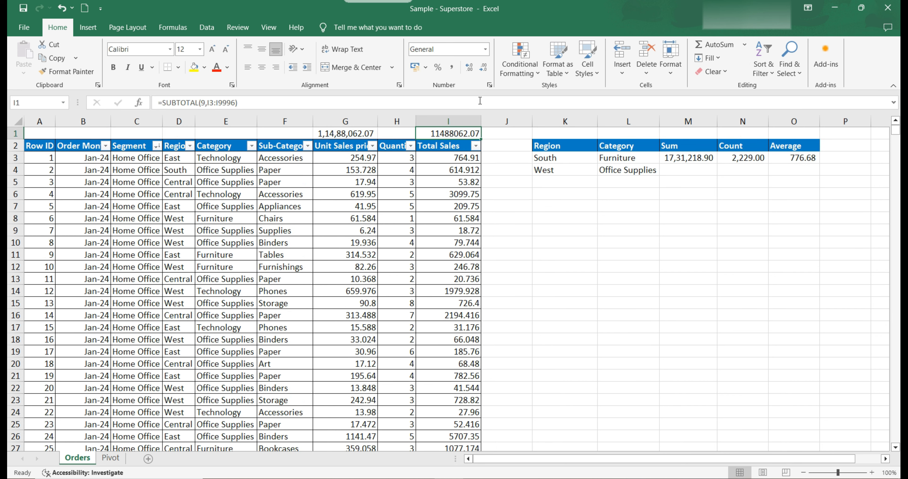
left_click(340, 134)
left_click(448, 132)
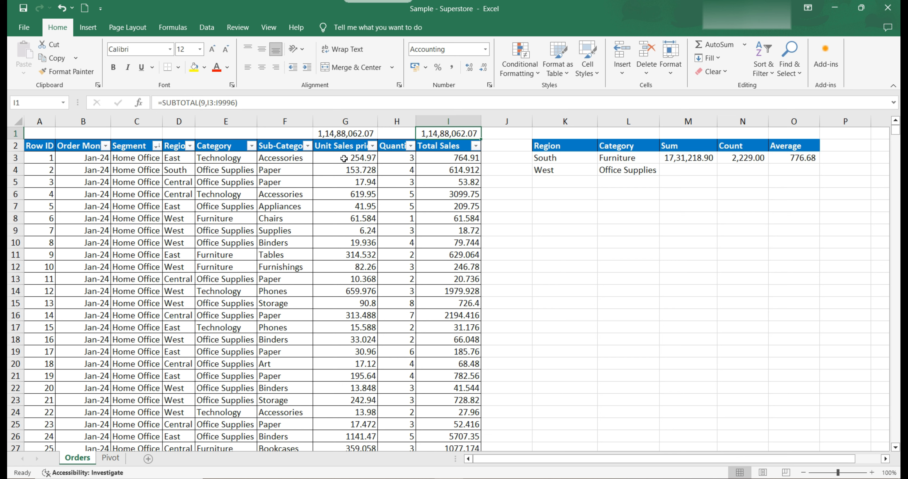
Filter the Category column to show only Furniture orders
left_click(251, 146)
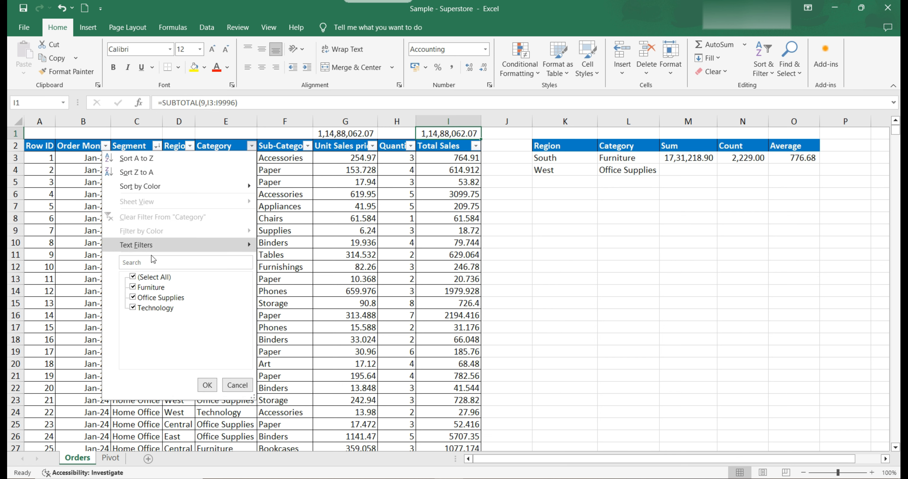
left_click(133, 277)
left_click(159, 289)
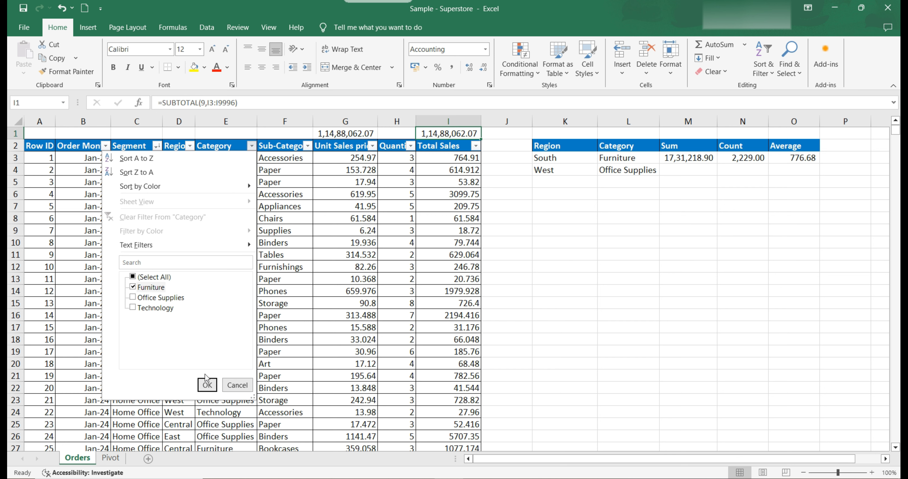
left_click(207, 385)
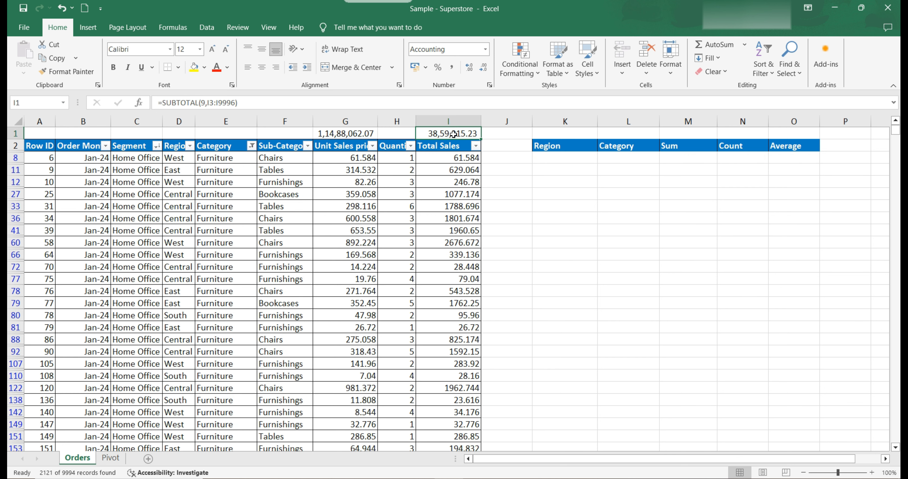
Add Office Supplies to the Category filter and compare the SUM formula in G1 with the SUBTOTAL formula in I1
left_click(251, 146)
left_click(158, 298)
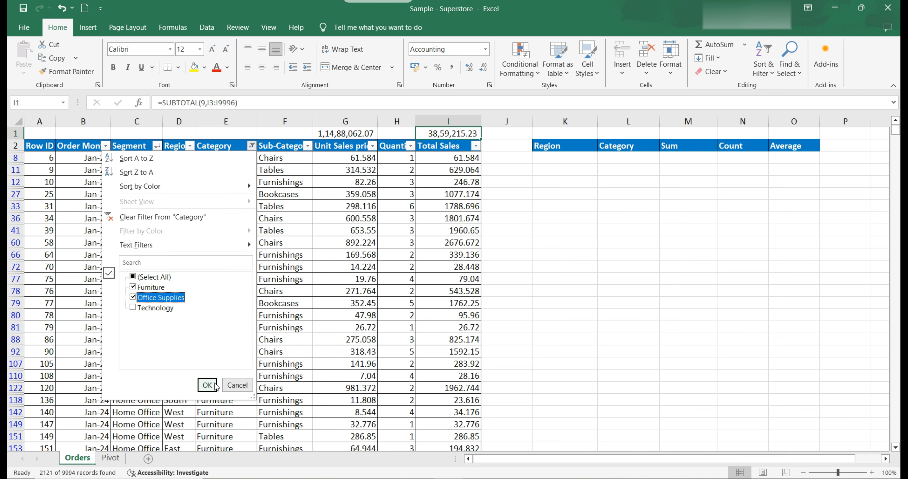
left_click(207, 385)
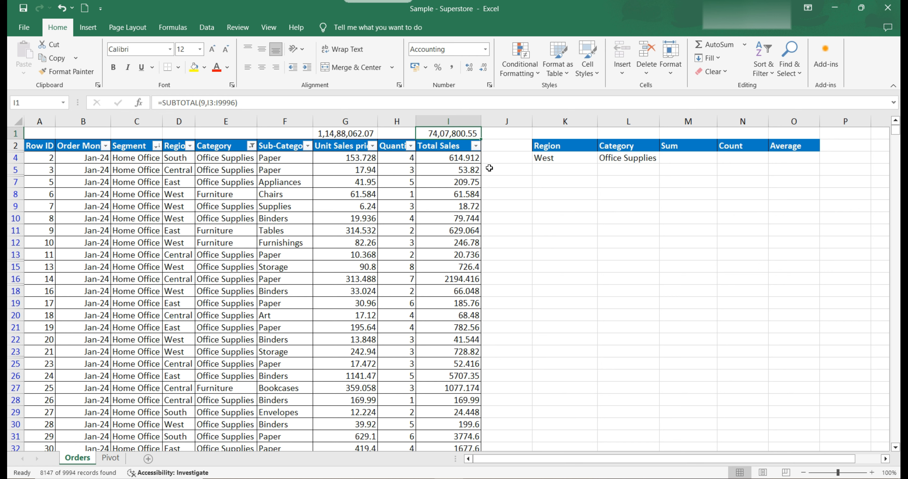
left_click(355, 135)
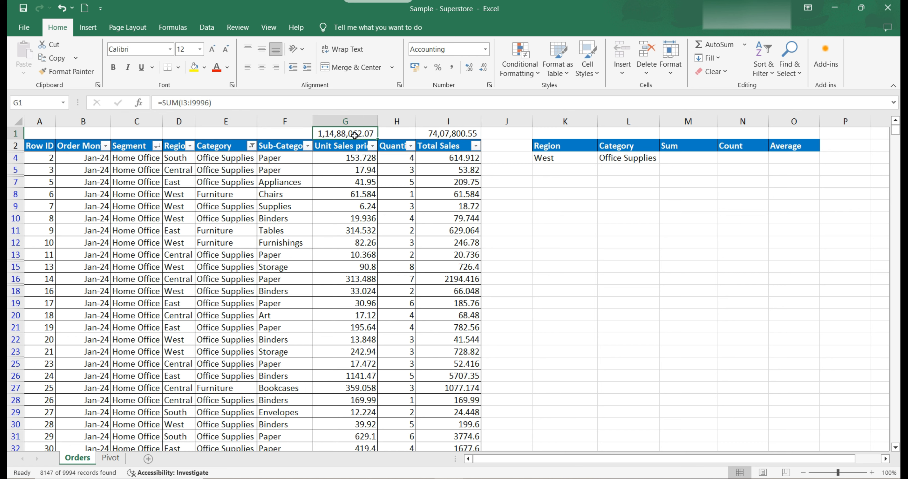
left_click(442, 136)
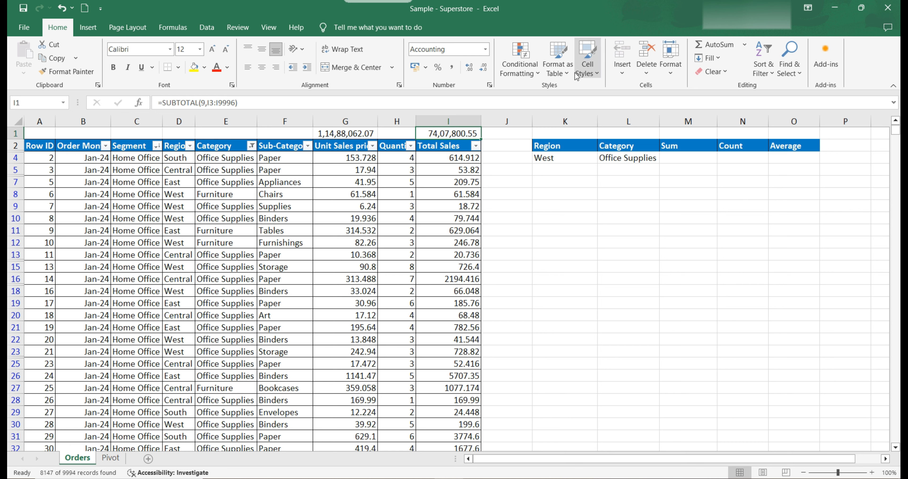
left_click(438, 158)
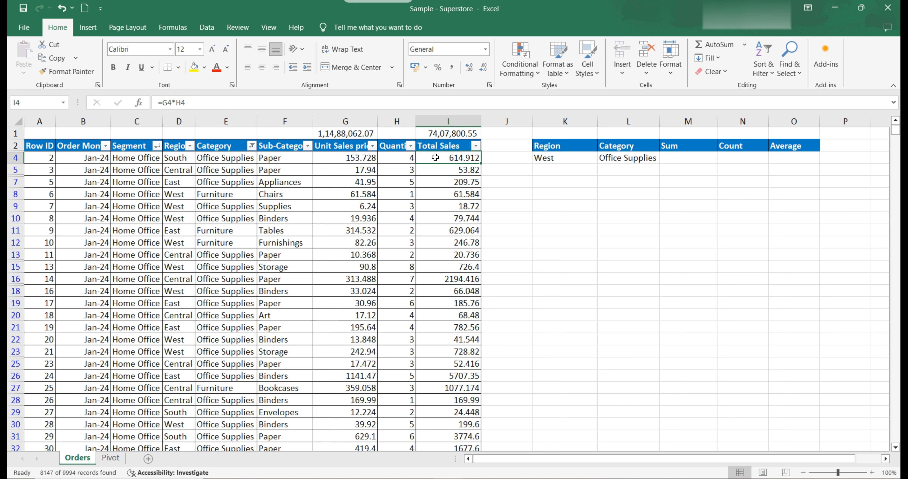